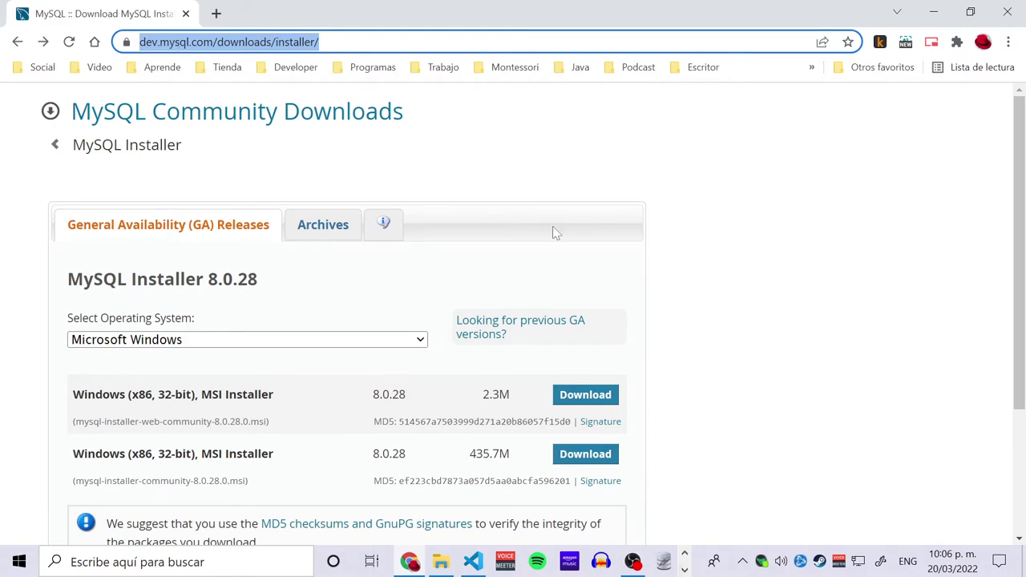
# Keep Microsoft Windows as the OS and compare the 2.3M web installer with the 435.7M full installer.
pyautogui.scroll(-2, 553, 228)
pyautogui.moveTo(468, 304); pyautogui.dragTo(509, 305)
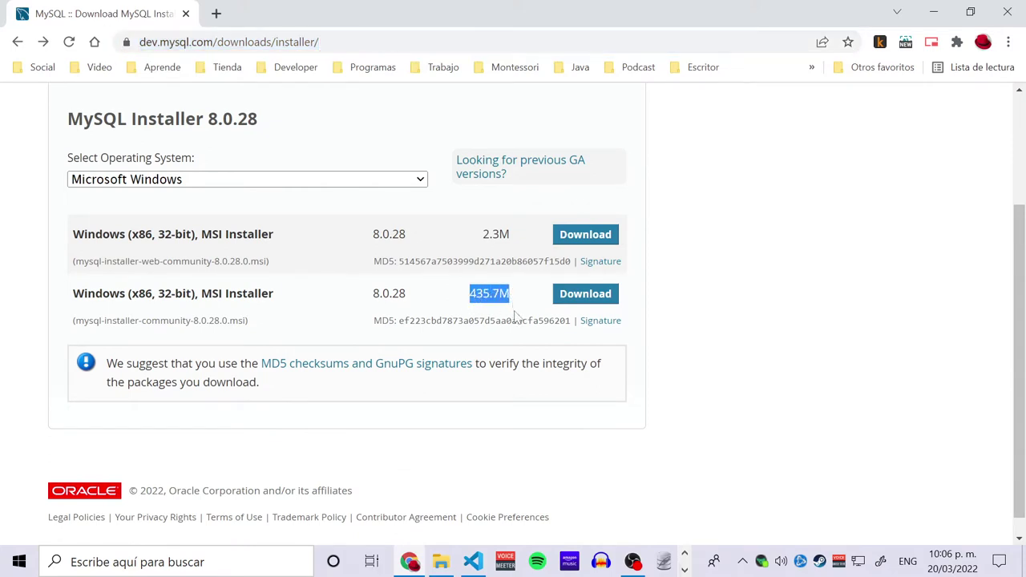
pyautogui.click(420, 181)
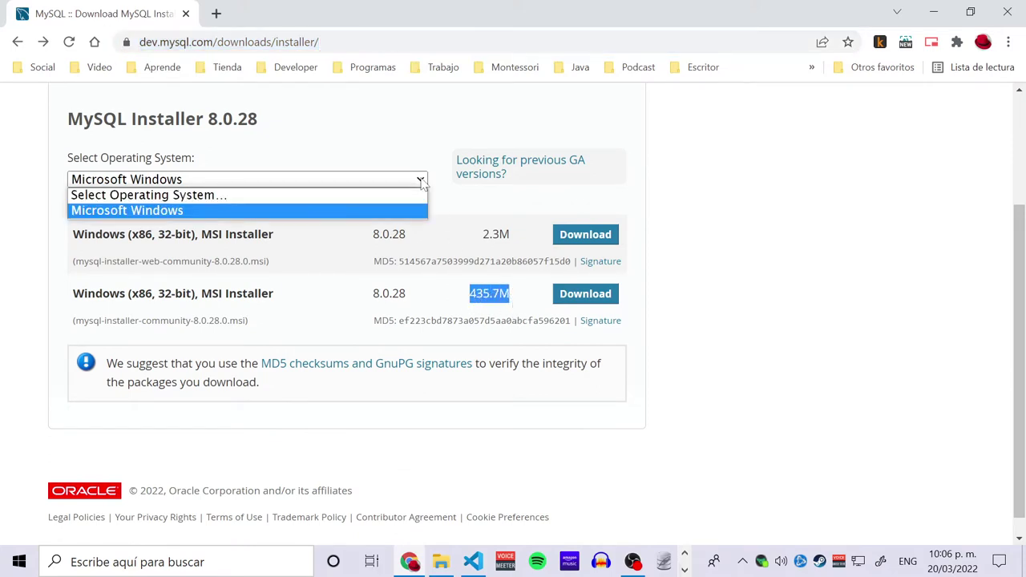
pyautogui.click(421, 181)
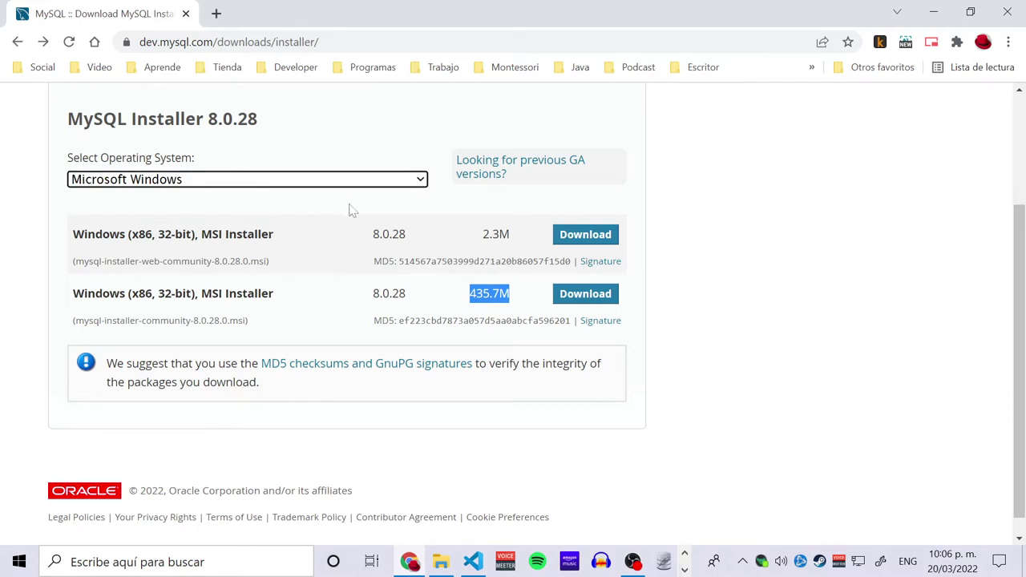
pyautogui.click(513, 297)
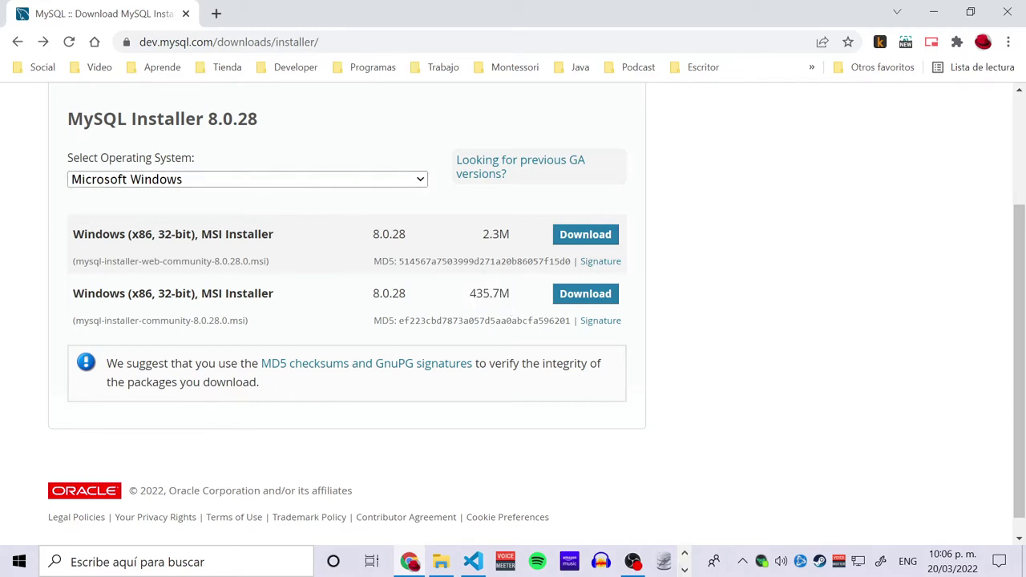
pyautogui.doubleClick(489, 294)
pyautogui.click(481, 293)
pyautogui.moveTo(470, 295); pyautogui.dragTo(501, 295)
pyautogui.click(517, 308)
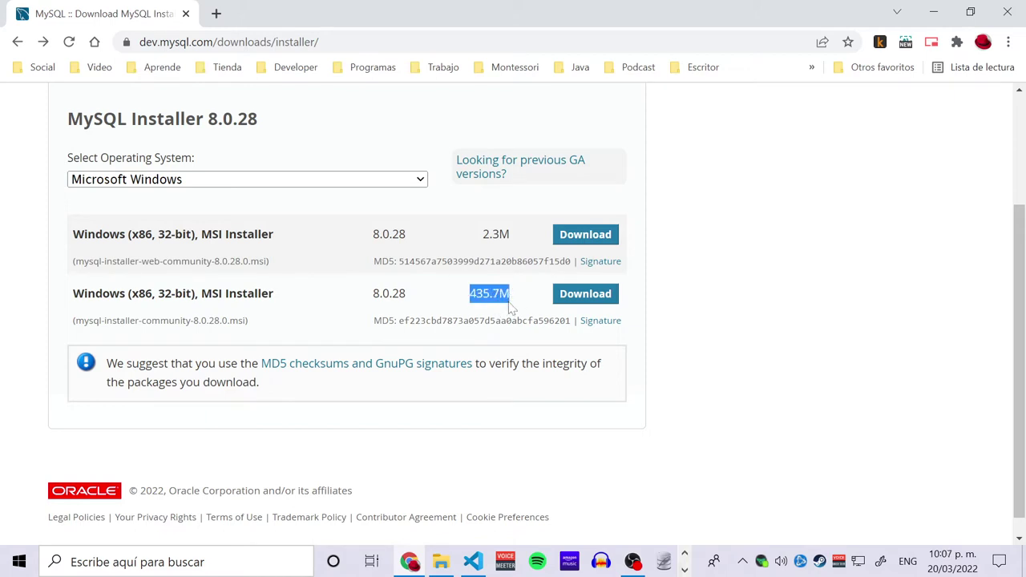
# Download the 435.7M full installer without logging in, then cancel the save because the .msi already exists.
pyautogui.click(582, 297)
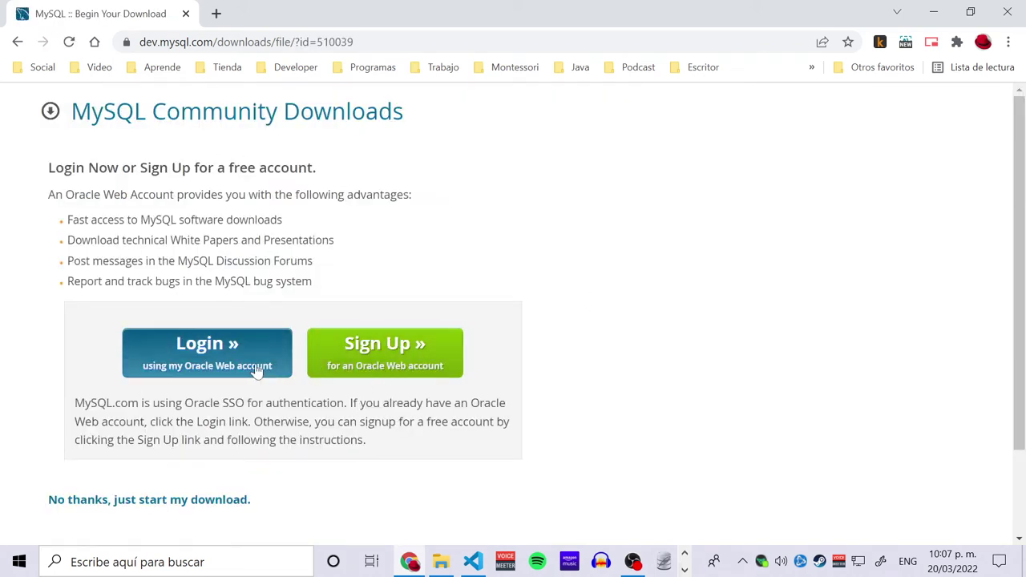
pyautogui.click(179, 504)
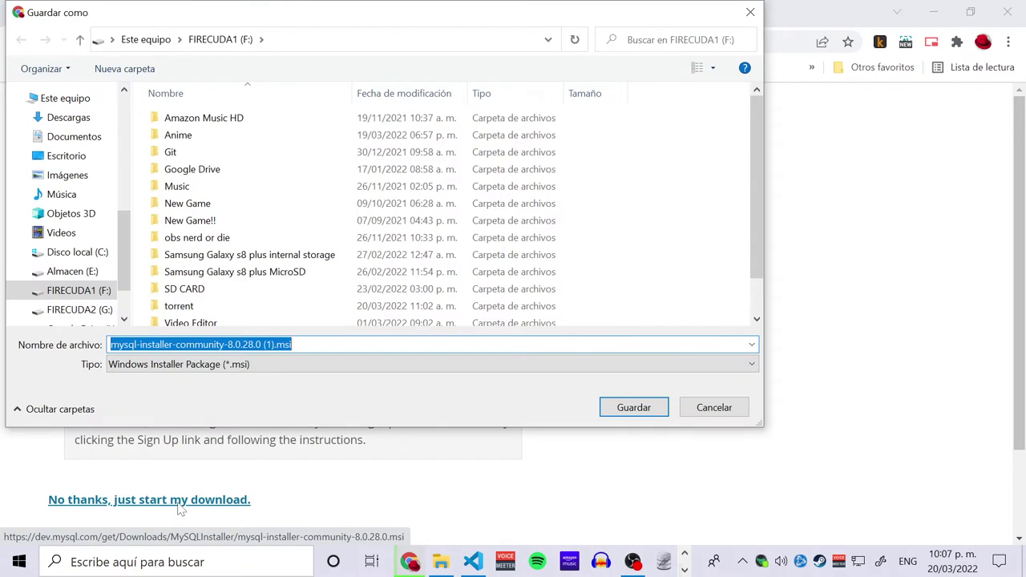
pyautogui.scroll(-1, 229, 297)
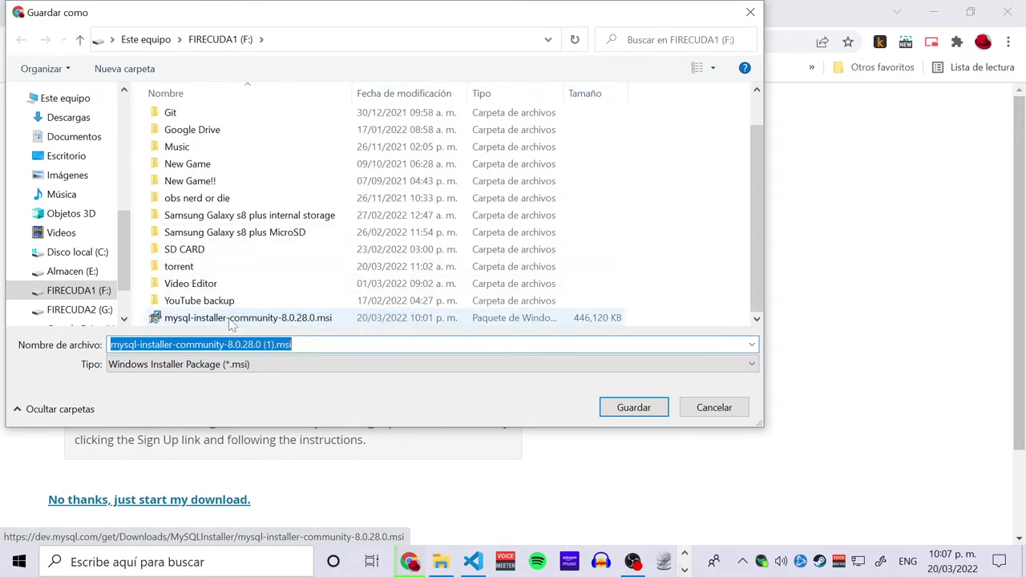
pyautogui.click(738, 411)
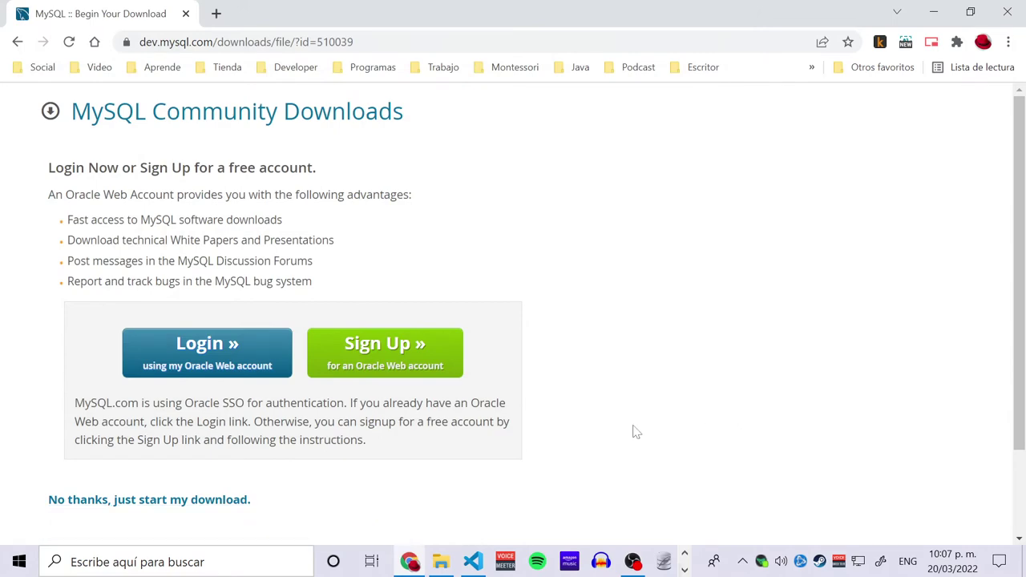
# Launch the mysql-installer .msi from the FIRECUDA1 (F:) drive.
pyautogui.click(934, 11)
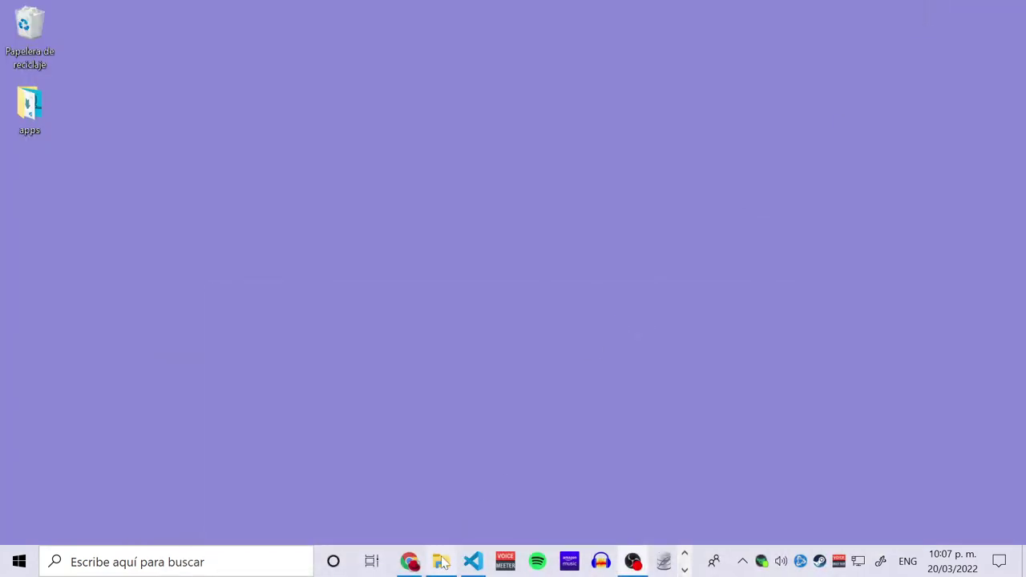
pyautogui.click(441, 561)
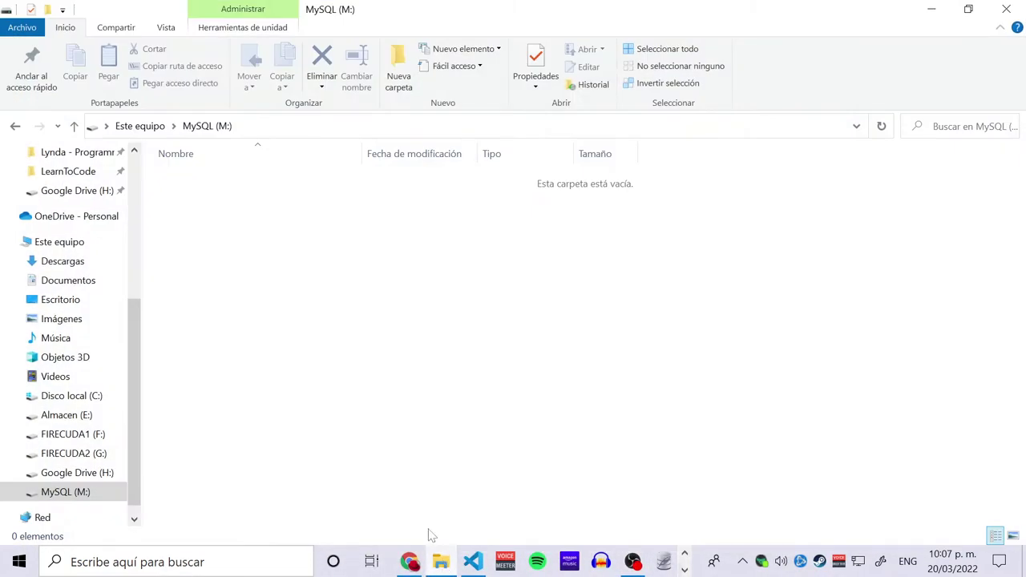
pyautogui.click(101, 437)
pyautogui.doubleClick(230, 425)
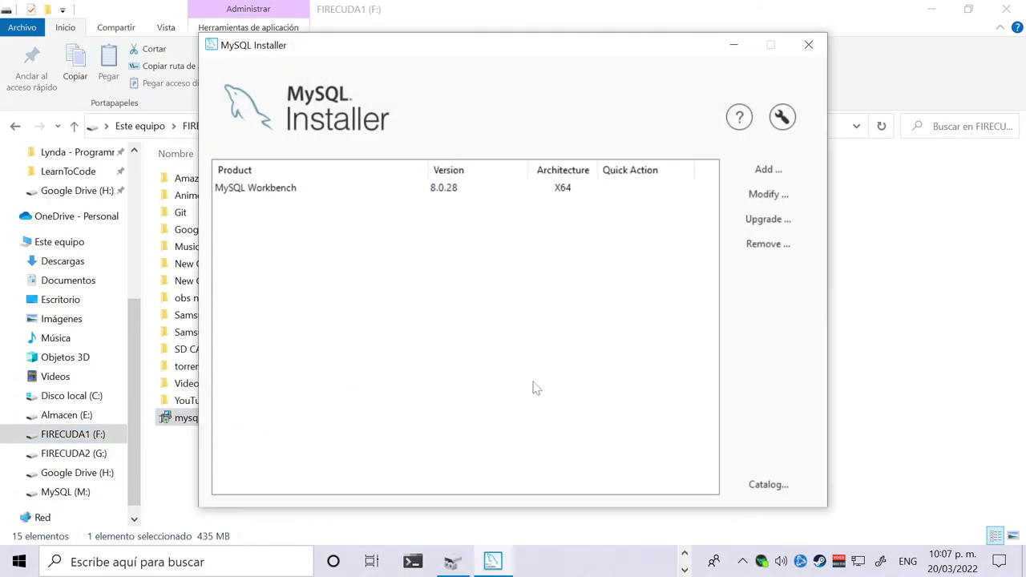
pyautogui.click(939, 9)
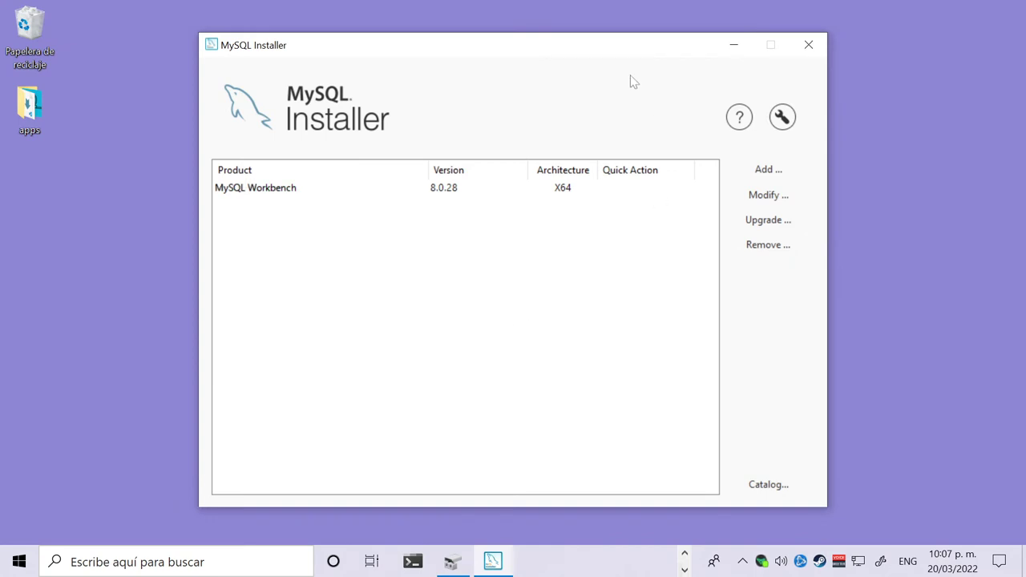
pyautogui.moveTo(582, 55); pyautogui.dragTo(599, 54)
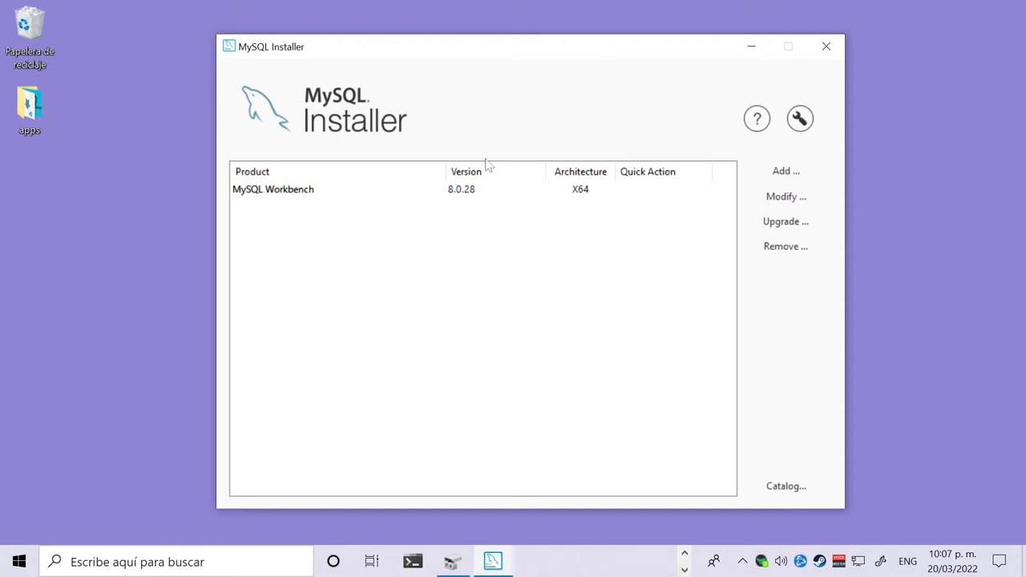
# View the product details for the installed MySQL Workbench 8.0.28 X64.
pyautogui.click(298, 199)
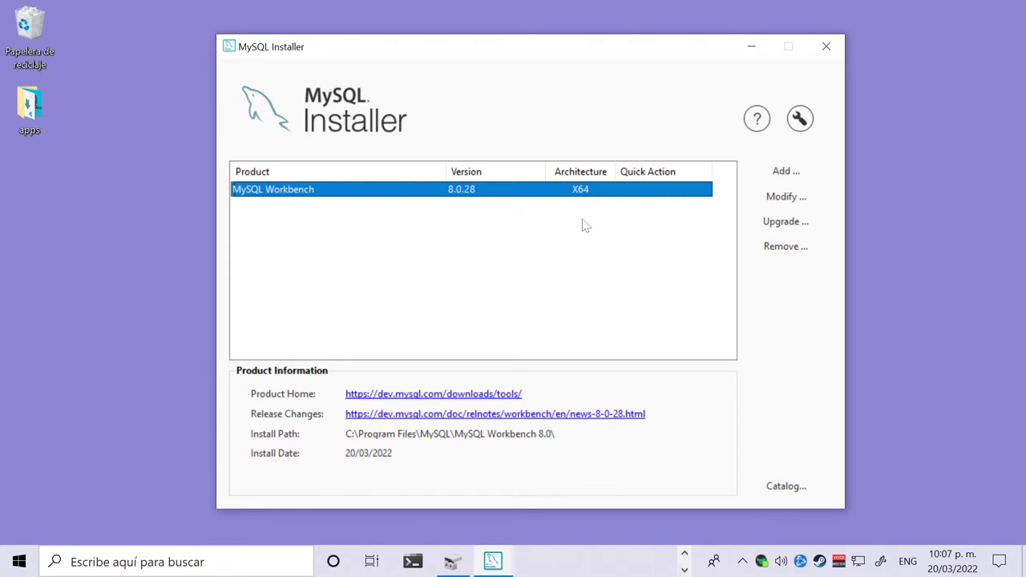
pyautogui.click(517, 213)
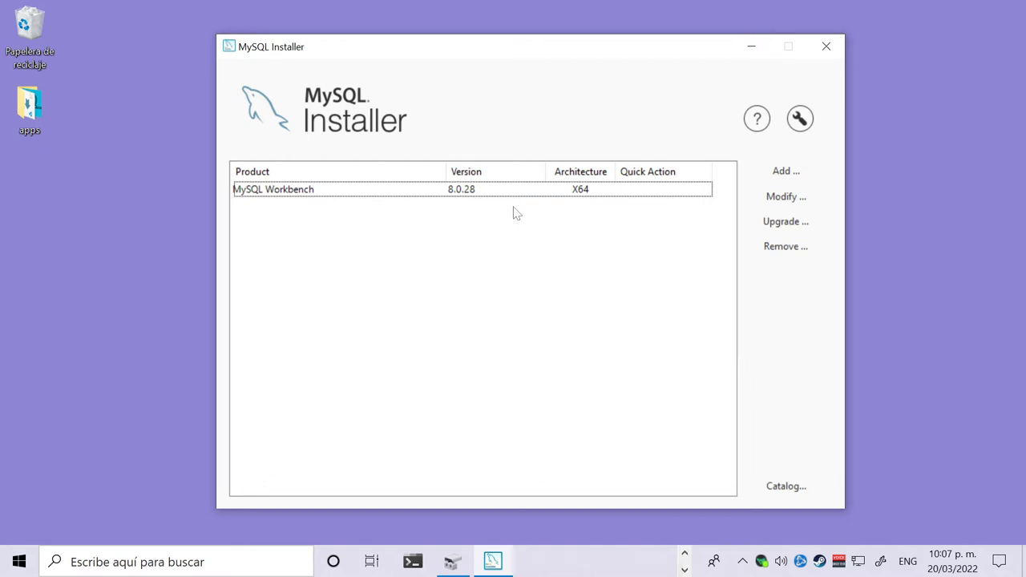
pyautogui.click(287, 195)
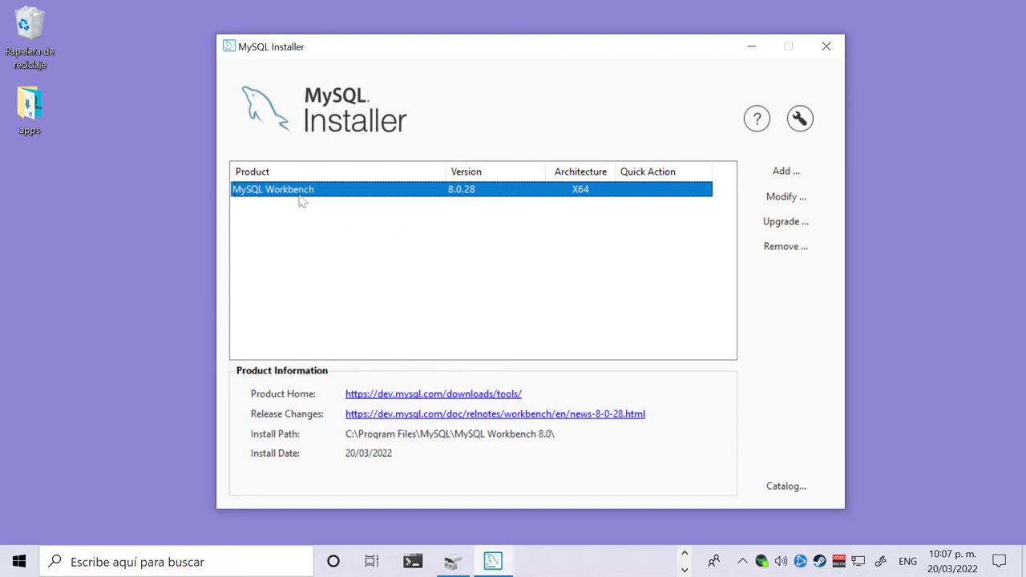
pyautogui.click(397, 253)
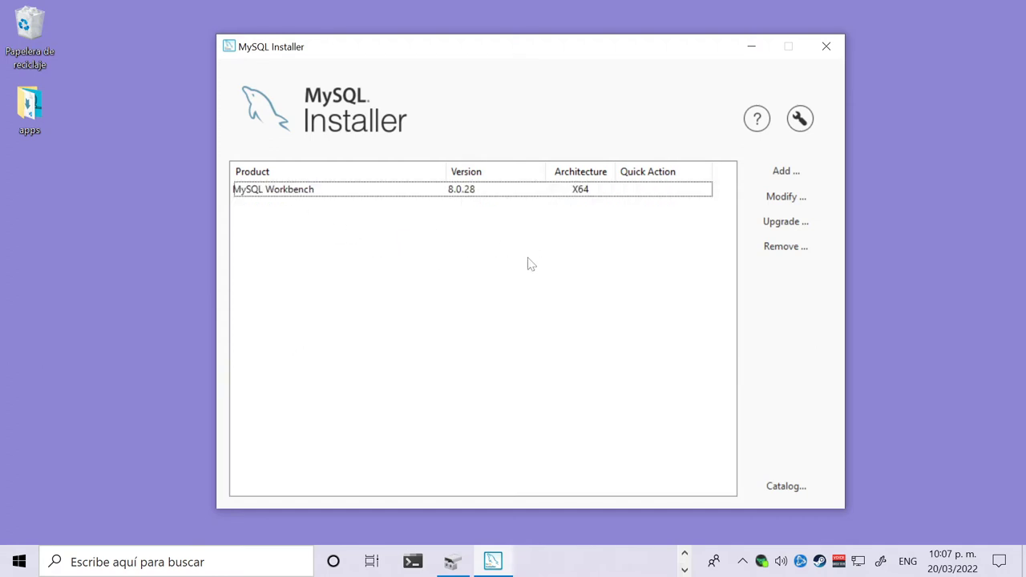
# Add MySQL Server 8.0.28 - X64 to the Products To Be Installed list.
pyautogui.click(788, 173)
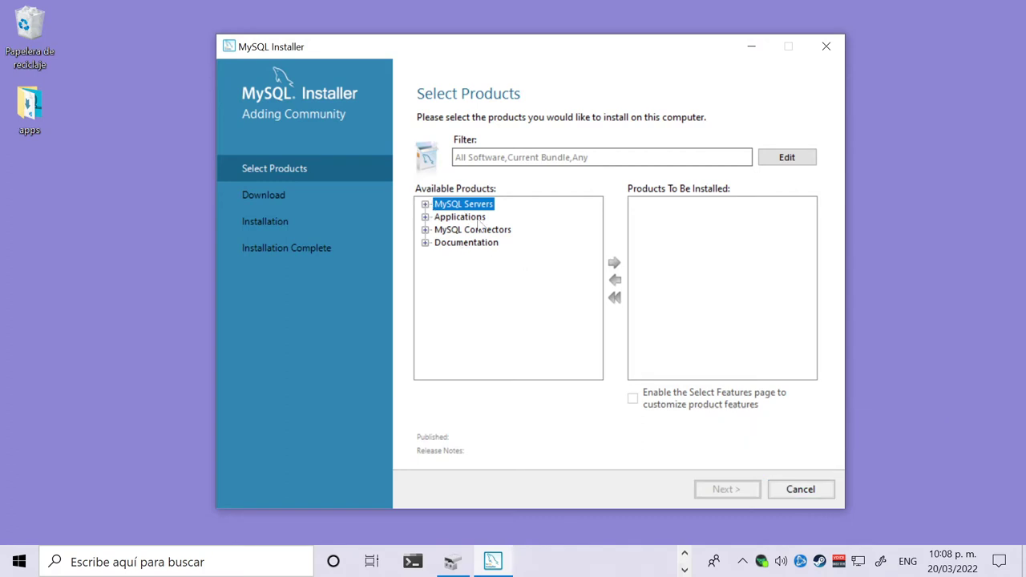
pyautogui.click(425, 204)
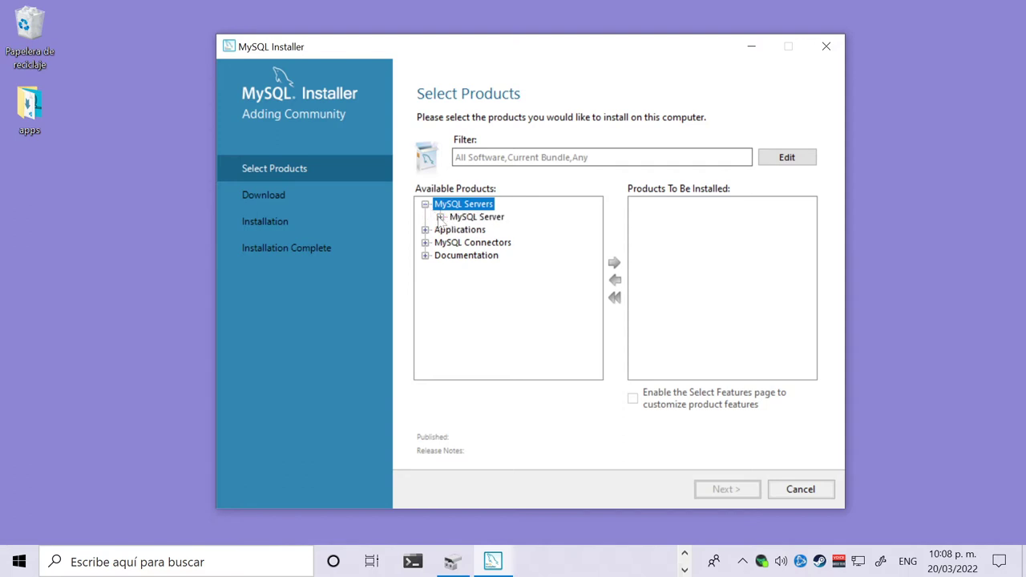
pyautogui.click(469, 219)
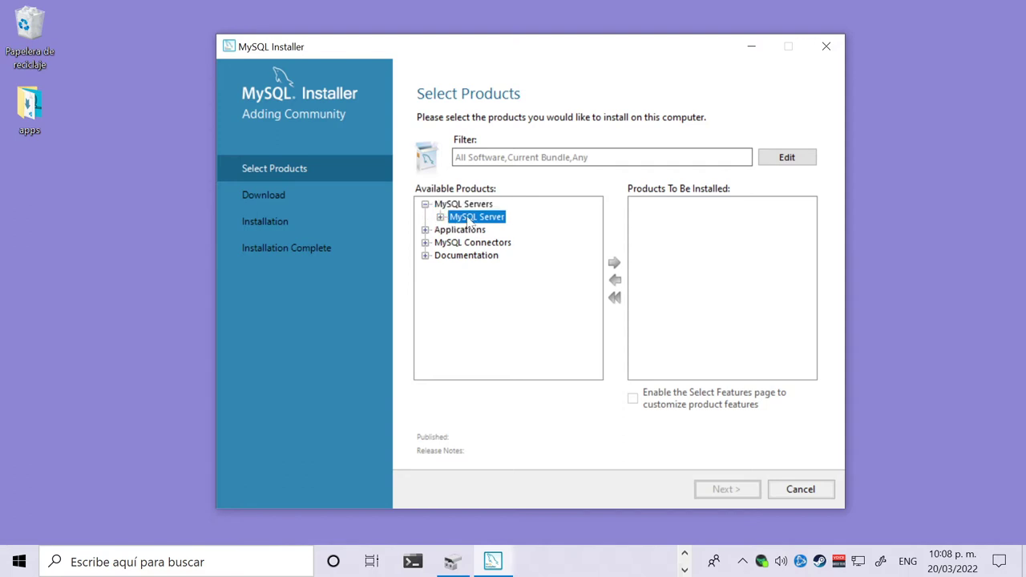
pyautogui.click(440, 217)
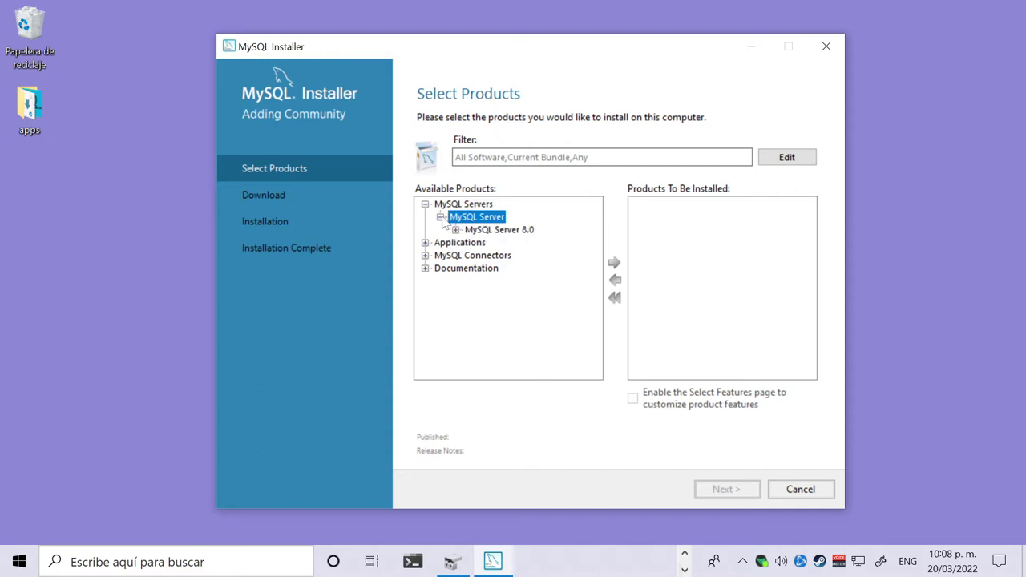
pyautogui.click(482, 230)
pyautogui.click(456, 230)
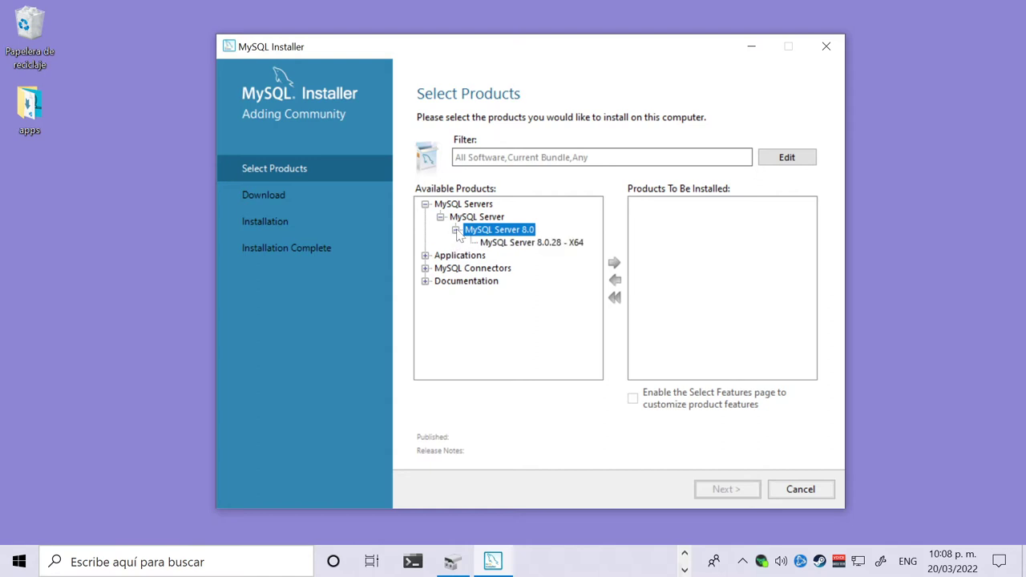
pyautogui.click(497, 242)
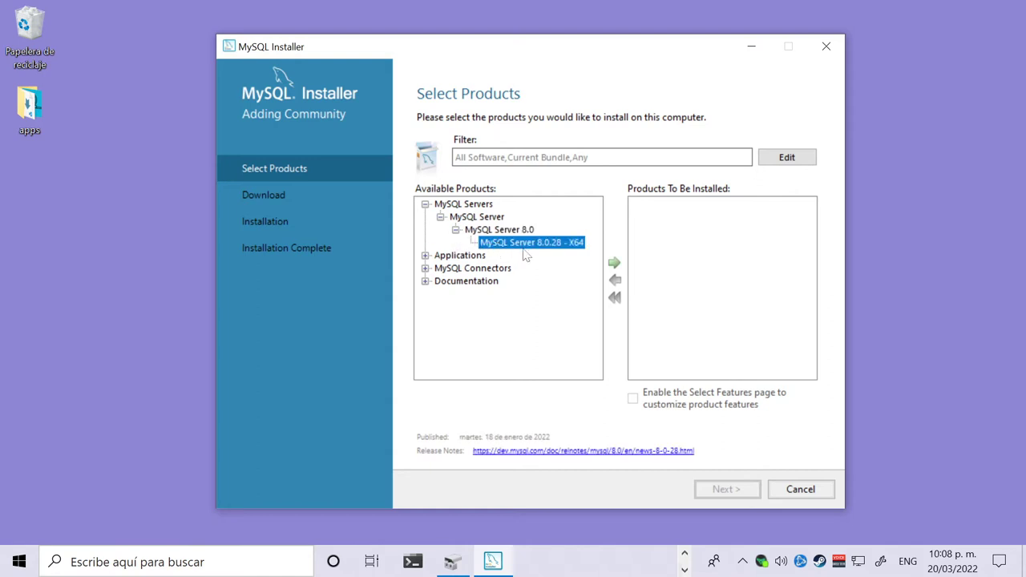
pyautogui.click(613, 264)
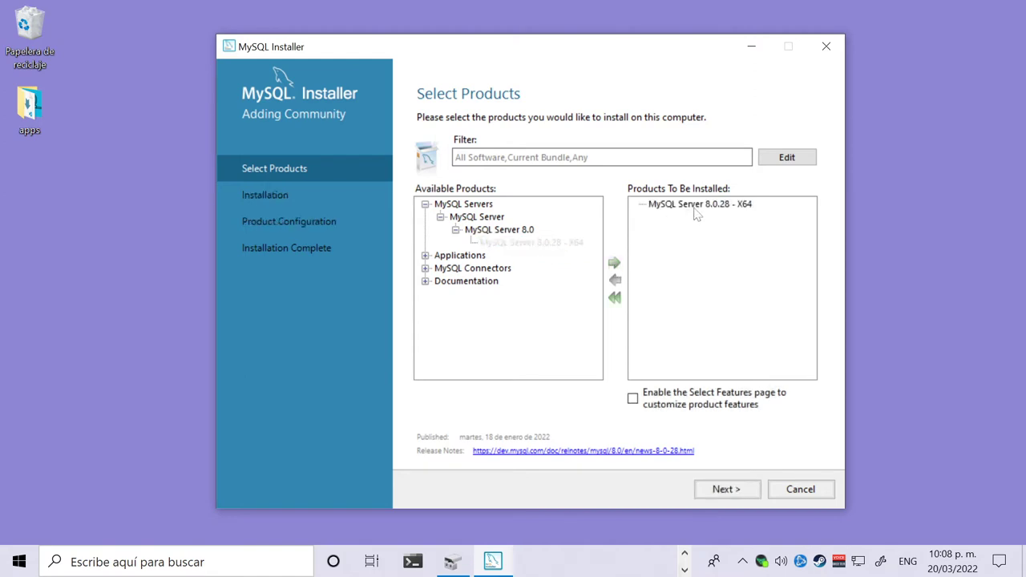
# Enable the Select Features page for MySQL Server 8.0.28 and continue.
pyautogui.click(699, 209)
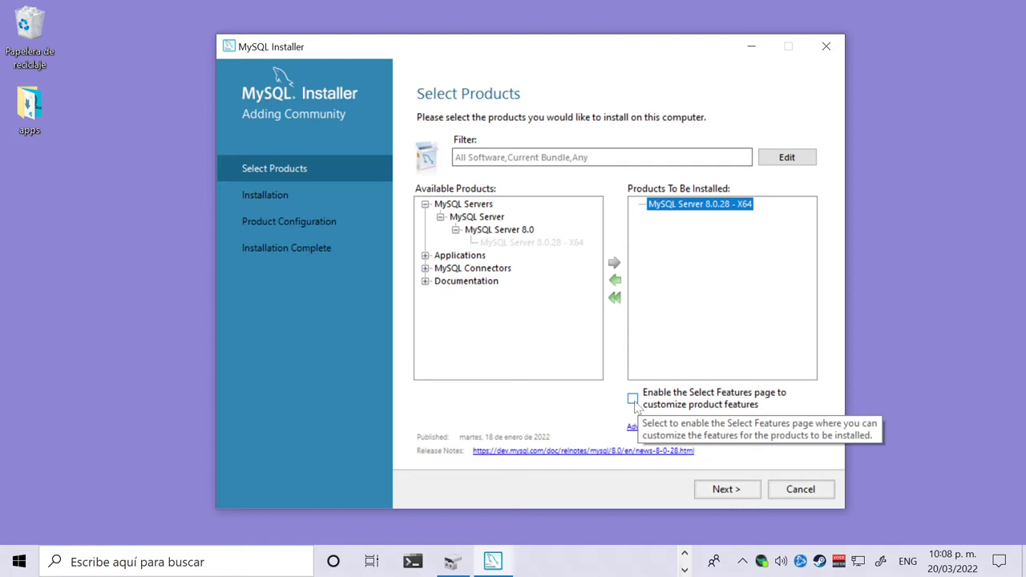
pyautogui.click(633, 398)
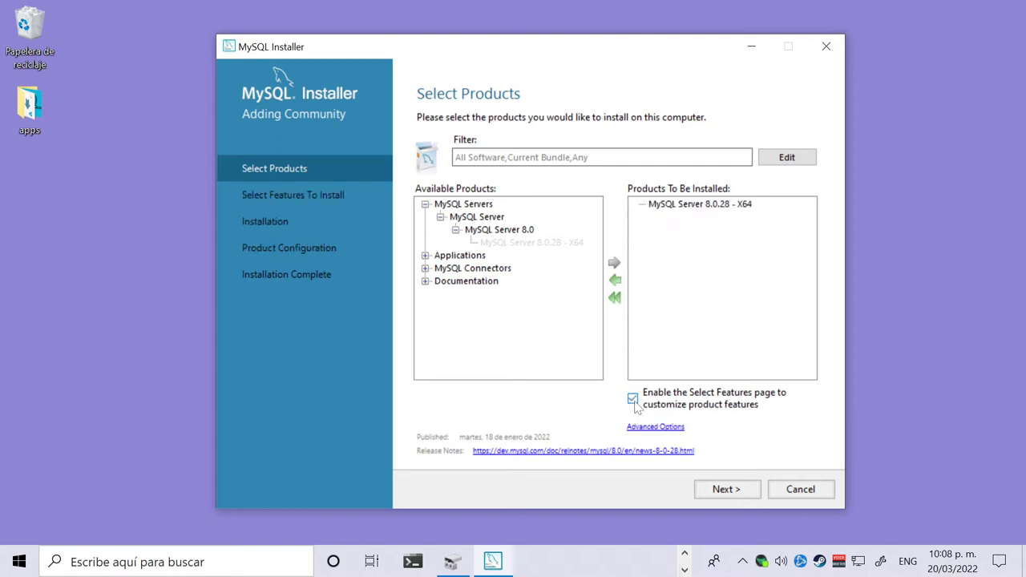
pyautogui.click(692, 205)
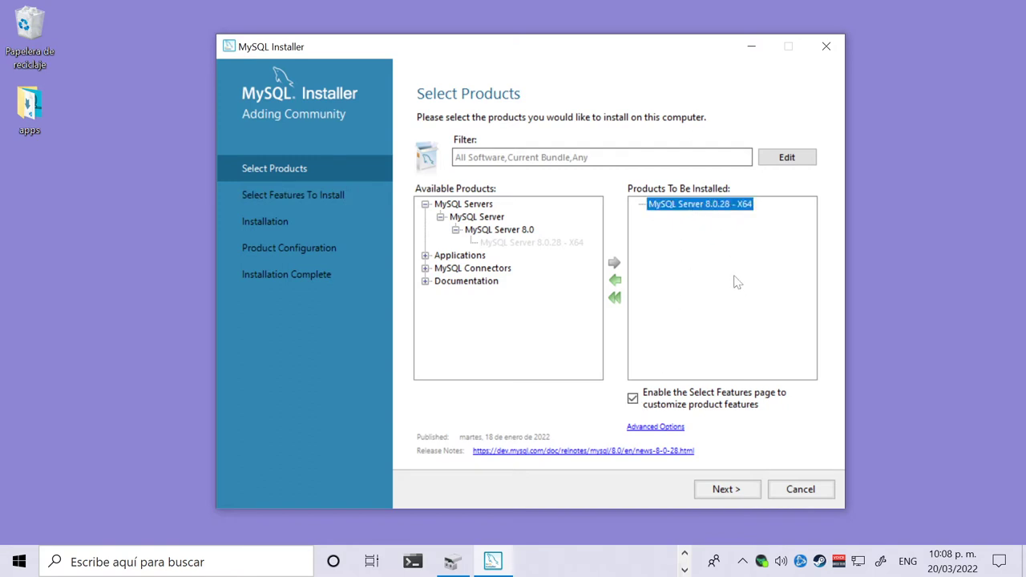
pyautogui.click(727, 489)
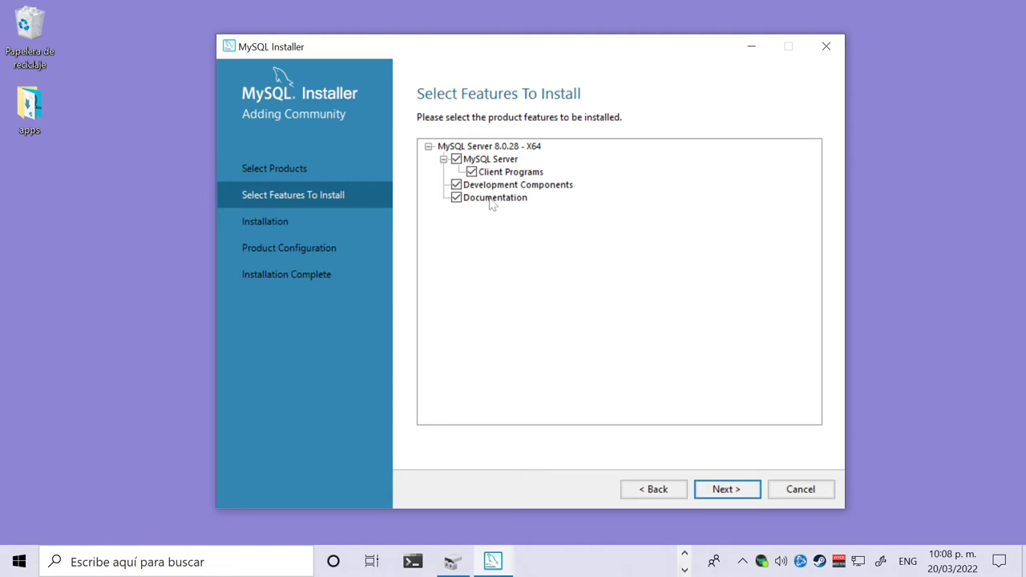
# Accept all selected features, install MySQL Server 8.0.28, and continue once it shows Complete.
pyautogui.click(472, 172)
pyautogui.click(727, 491)
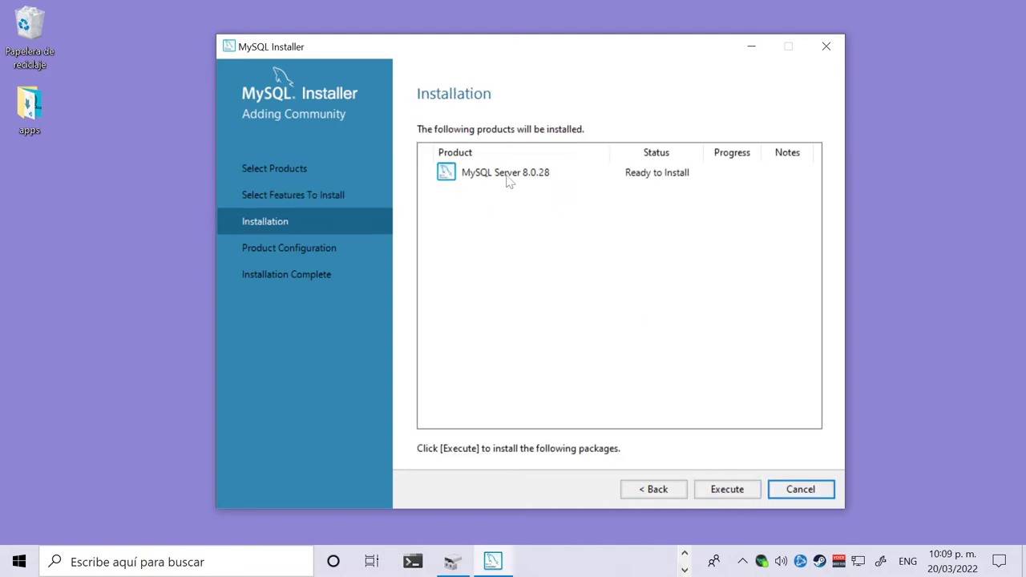
pyautogui.click(727, 490)
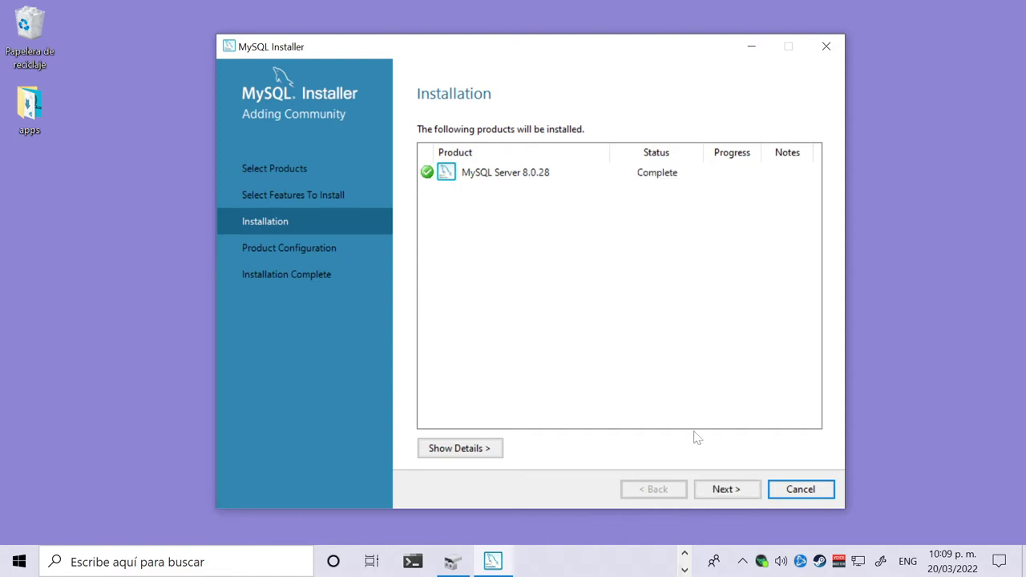
pyautogui.click(722, 495)
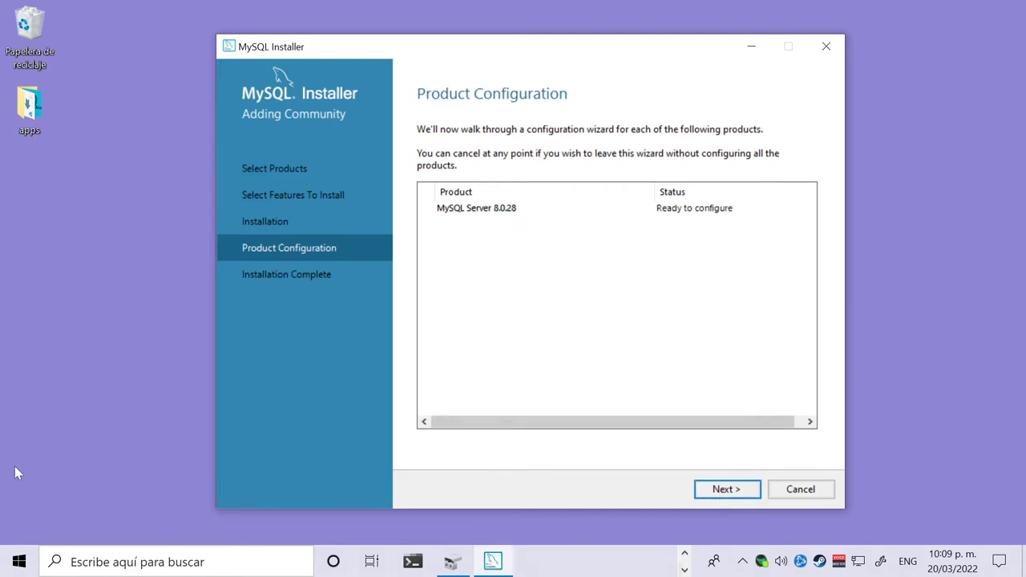
# Start the MySQL Server 8.0.28 configuration wizard from Product Configuration.
pyautogui.click(735, 492)
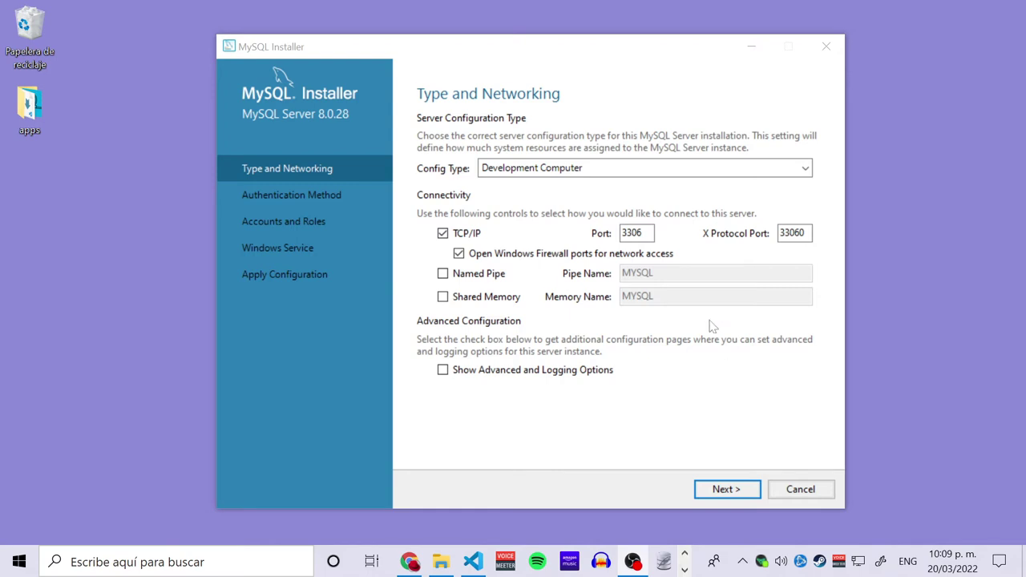
# Keep Development Computer with port 3306 and X Protocol port 33060, then continue.
pyautogui.click(637, 232)
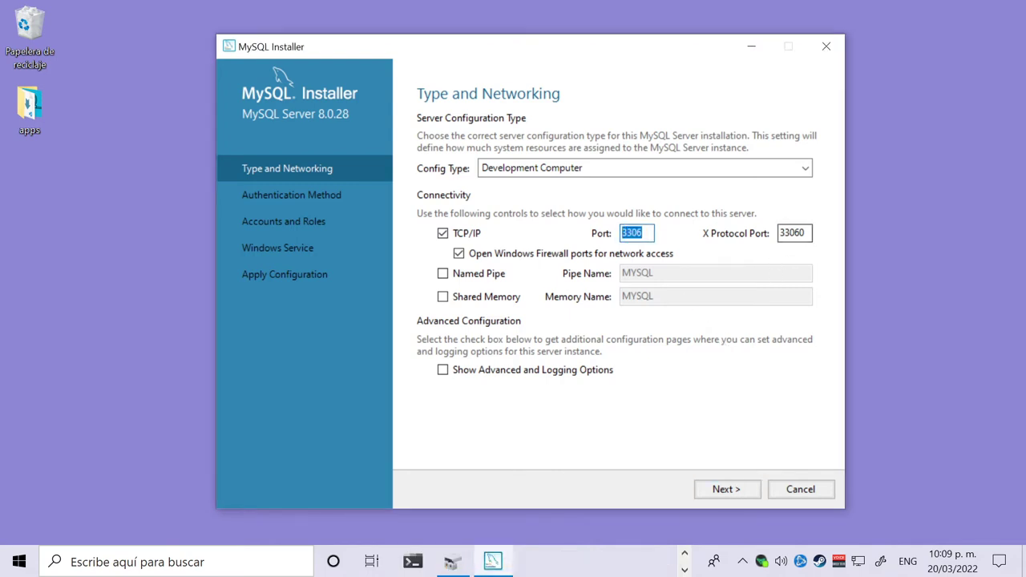
pyautogui.click(794, 233)
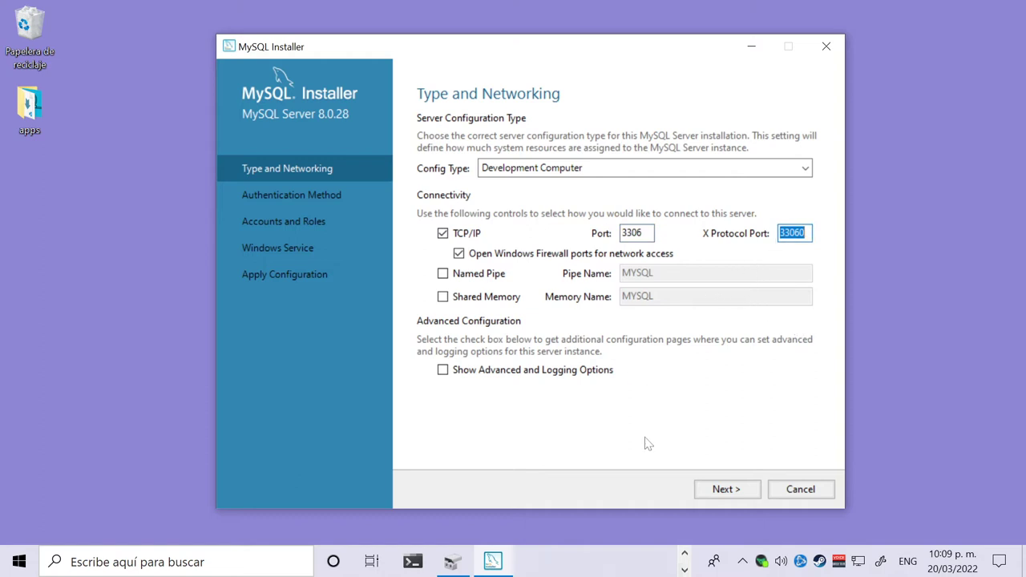
pyautogui.click(806, 169)
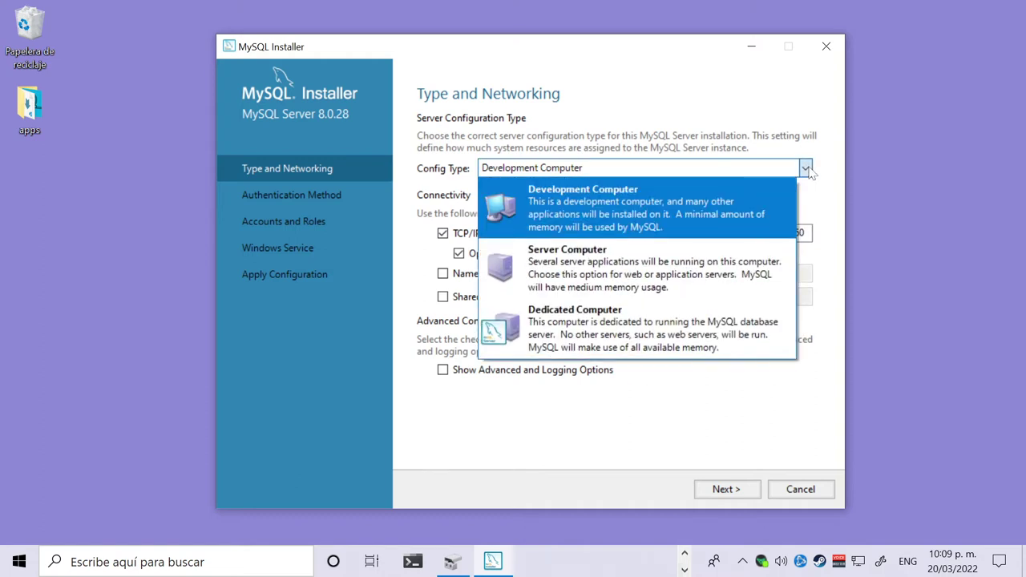
pyautogui.click(806, 169)
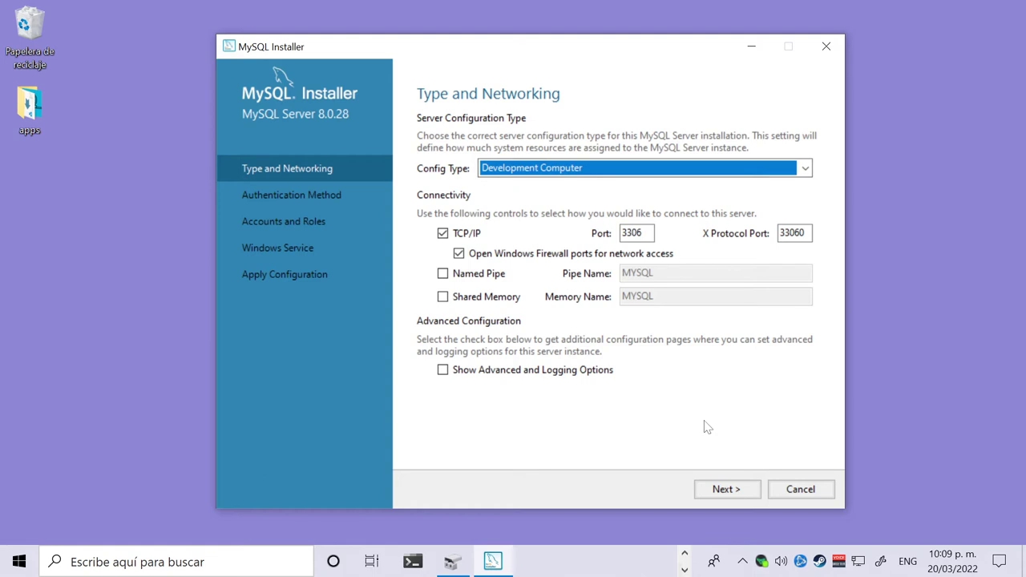
pyautogui.click(755, 497)
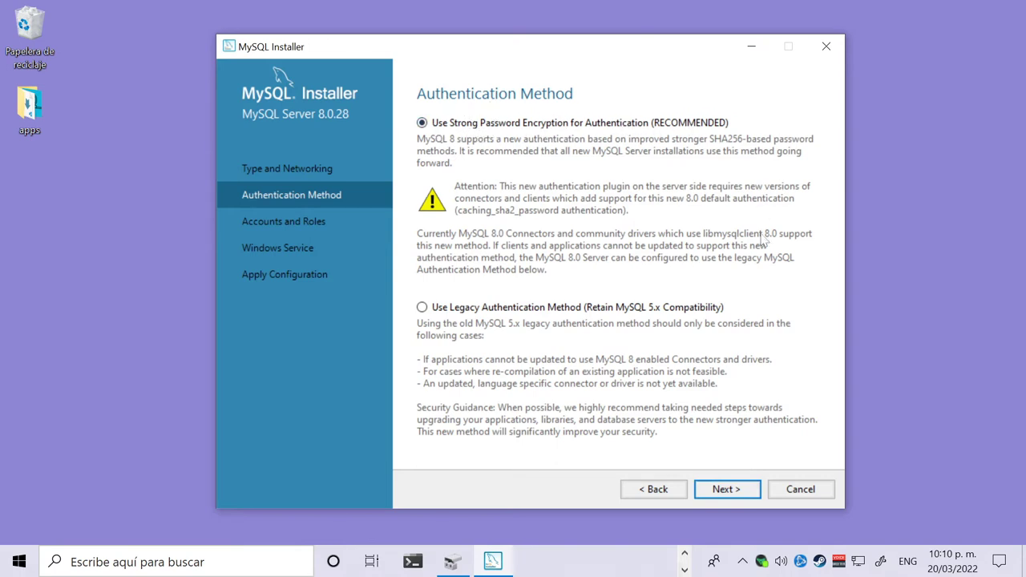
# Keep strong password encryption, then enter the root account password and repeat it.
pyautogui.click(742, 494)
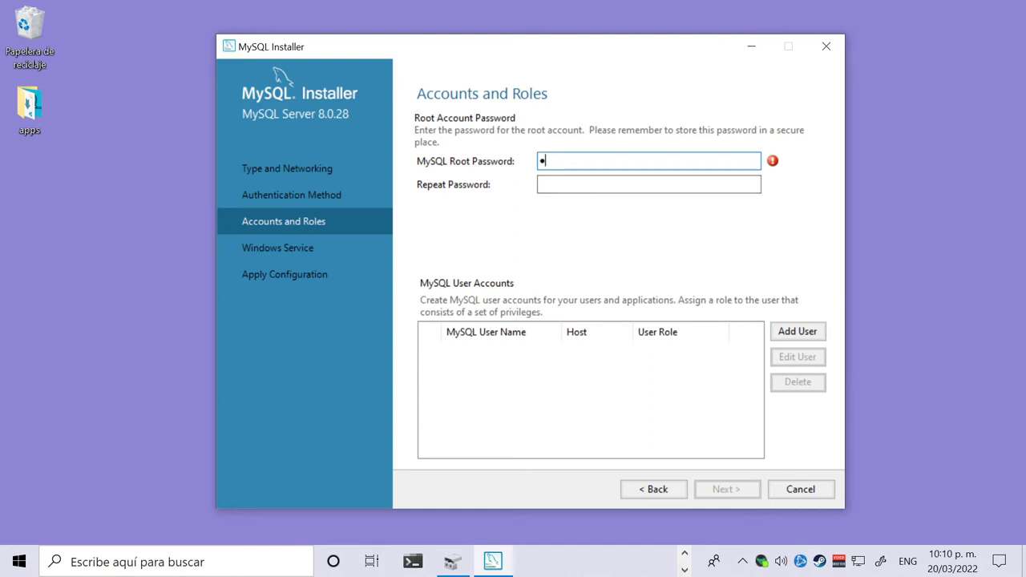
pyautogui.write('1234')
pyautogui.click(570, 185)
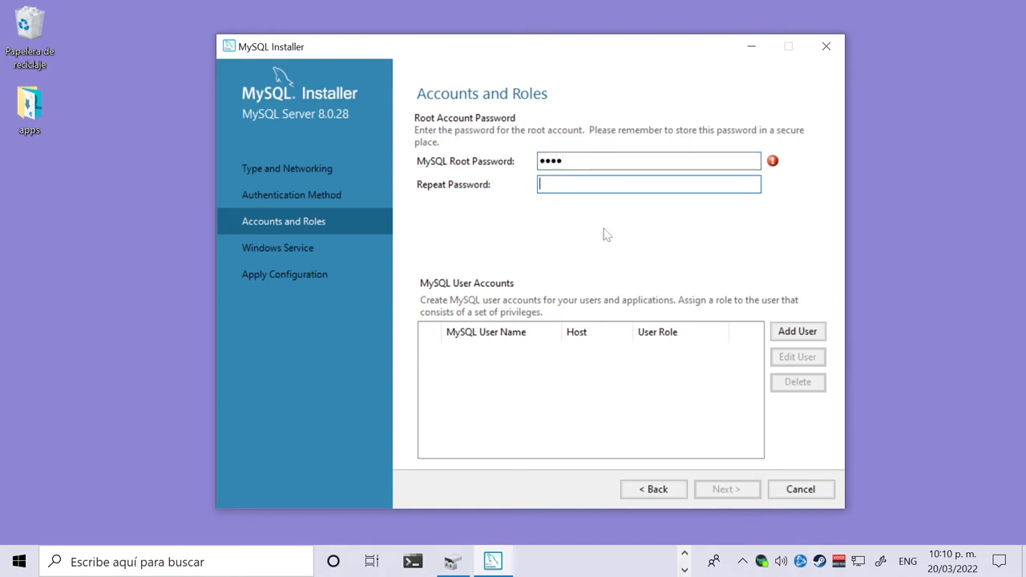
pyautogui.write('1234')
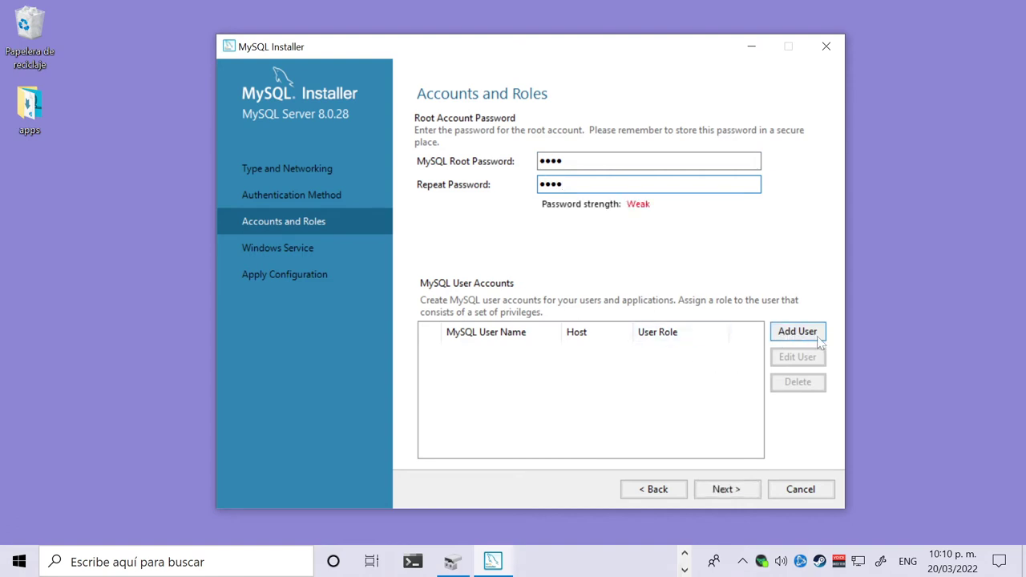
# Add a user named admin with All Hosts, the DB Admin role, and MySQL authentication.
pyautogui.click(819, 342)
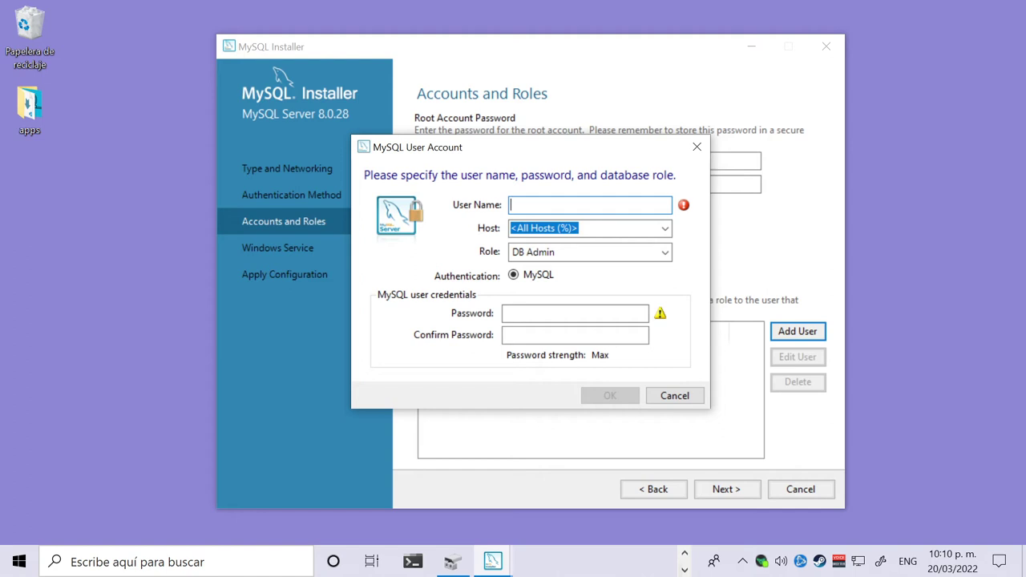
pyautogui.write('admin')
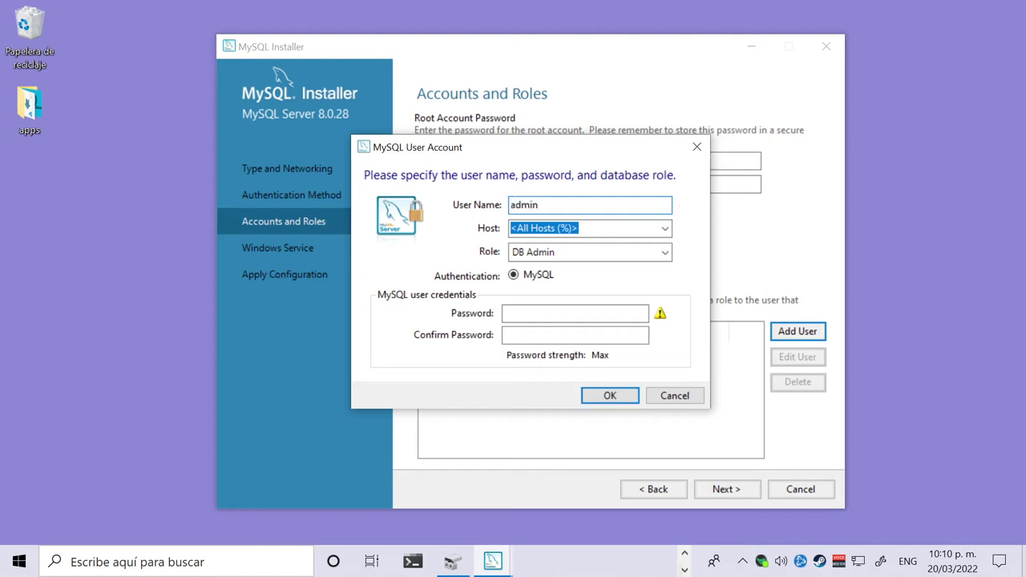
pyautogui.click(665, 228)
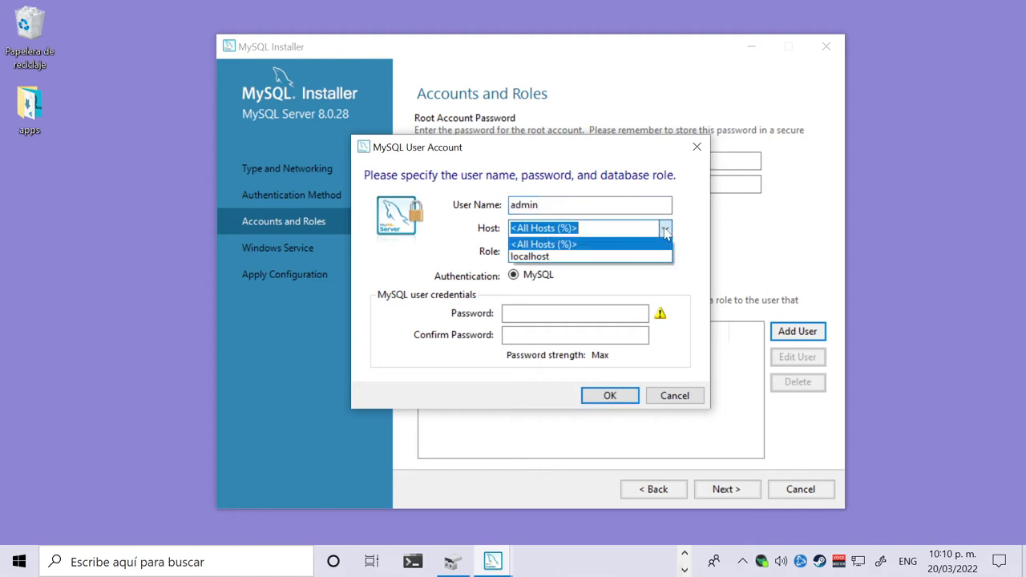
pyautogui.click(665, 229)
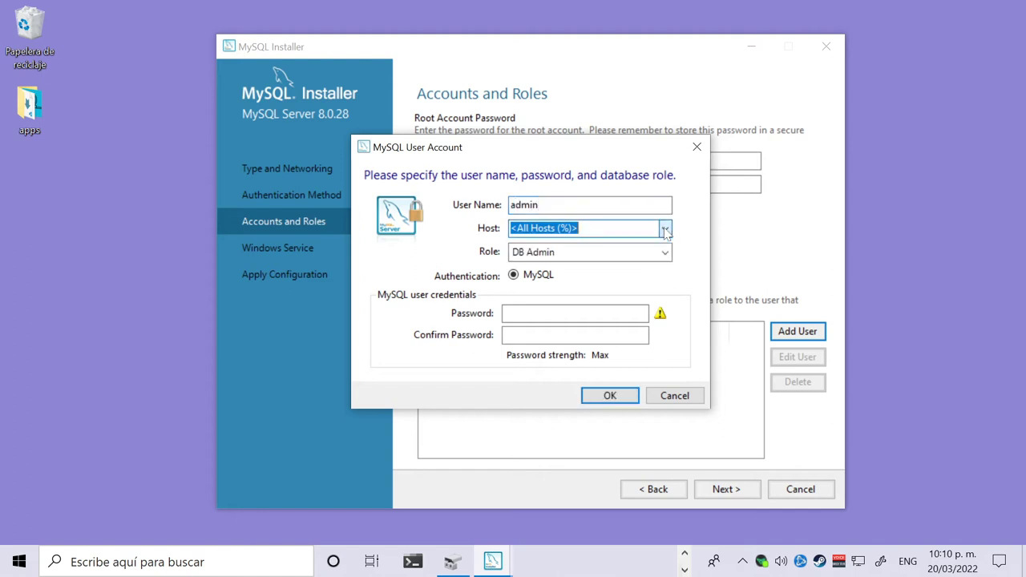
pyautogui.click(531, 254)
pyautogui.click(532, 256)
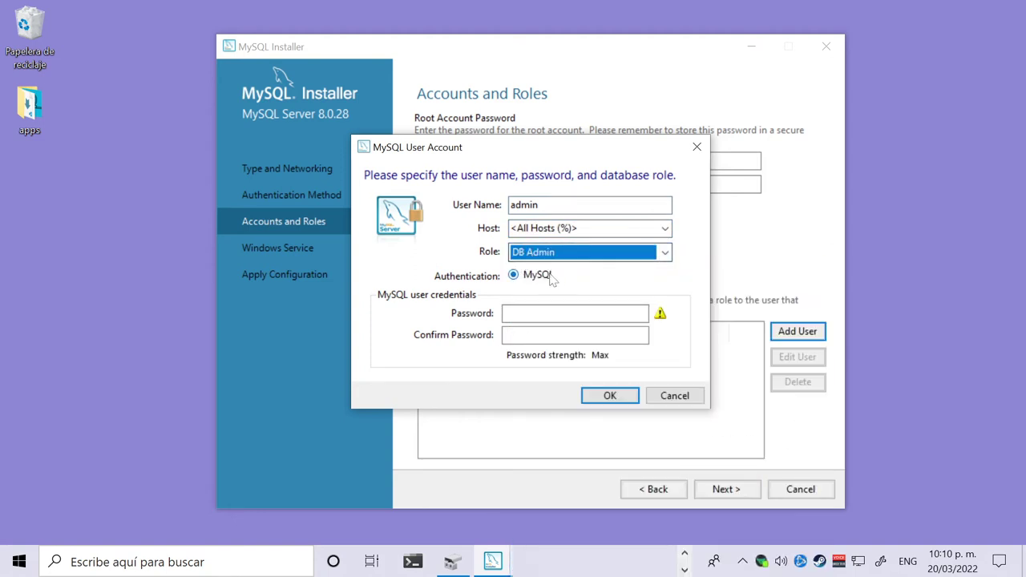
pyautogui.click(517, 274)
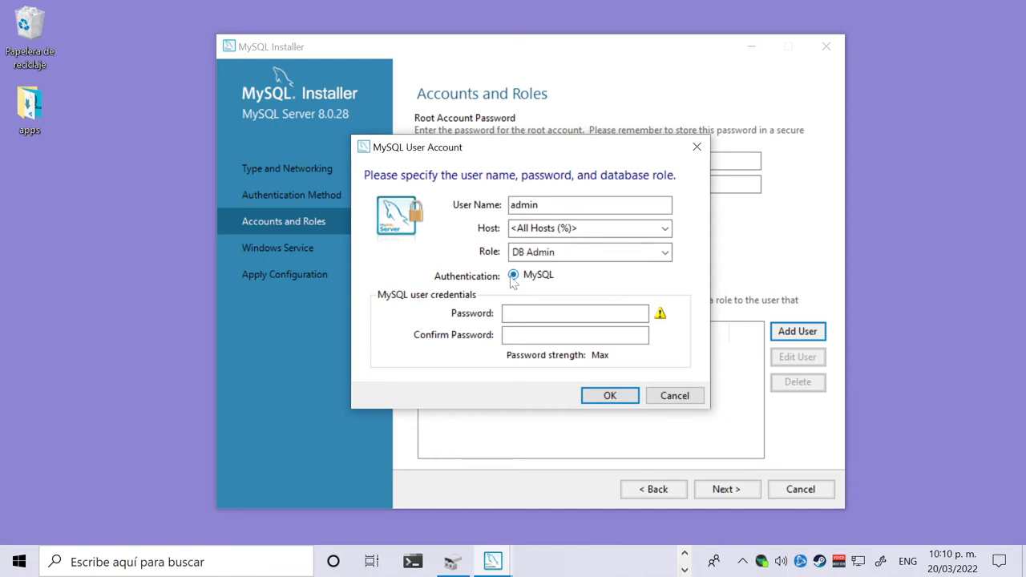
# Enter and confirm the admin user's password and save the account.
pyautogui.click(537, 313)
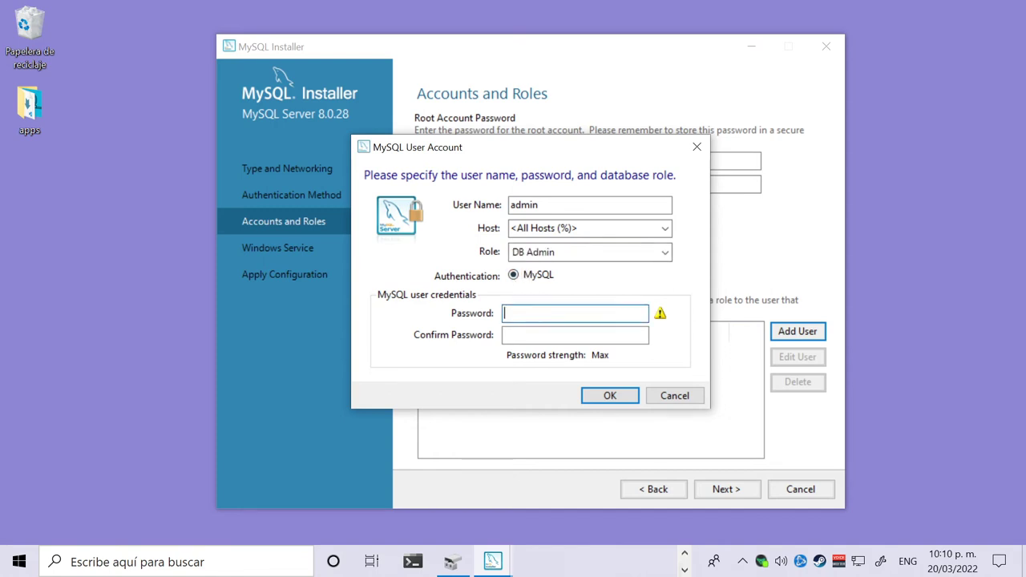
pyautogui.write('1234')
pyautogui.click(541, 330)
pyautogui.write('12')
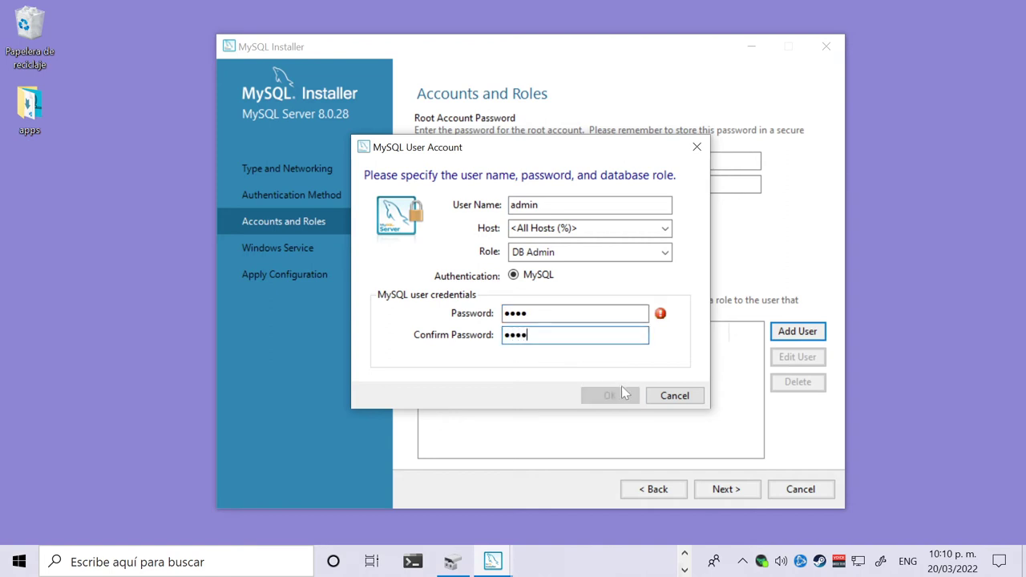
pyautogui.click(610, 395)
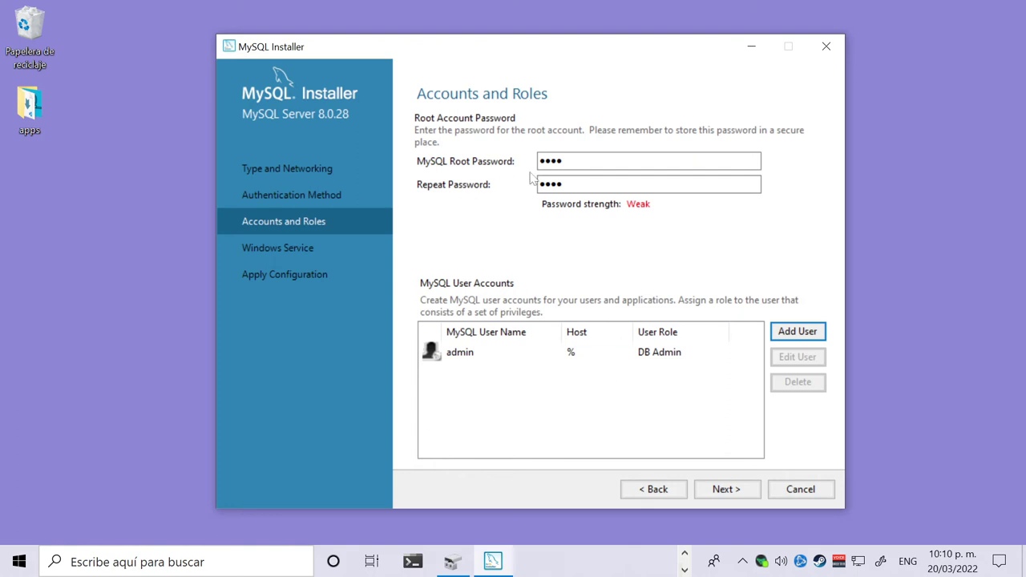
# Re-enter and confirm the root password, then advance to the Windows Service settings.
pyautogui.moveTo(562, 160); pyautogui.dragTo(539, 160)
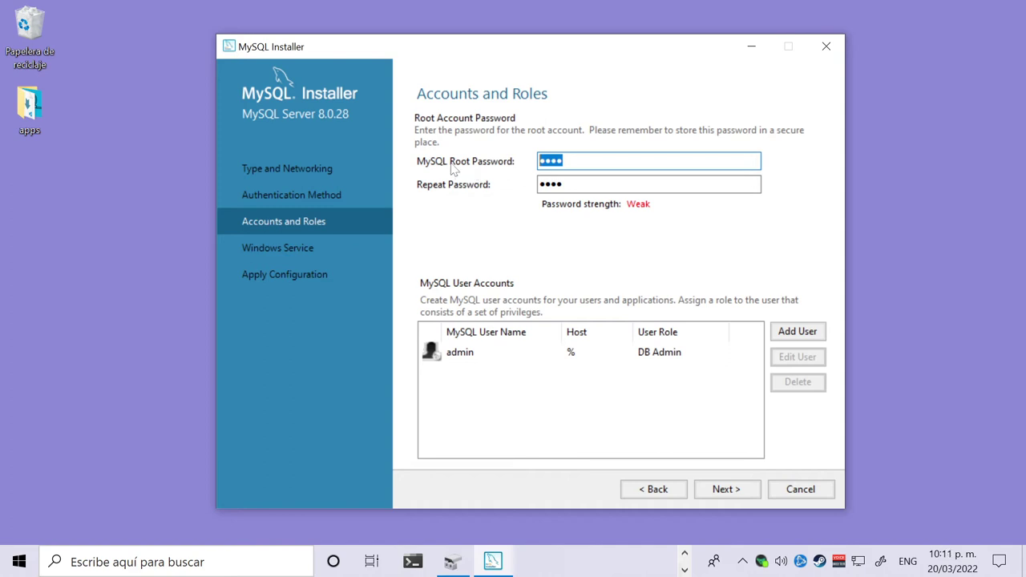
pyautogui.click(479, 357)
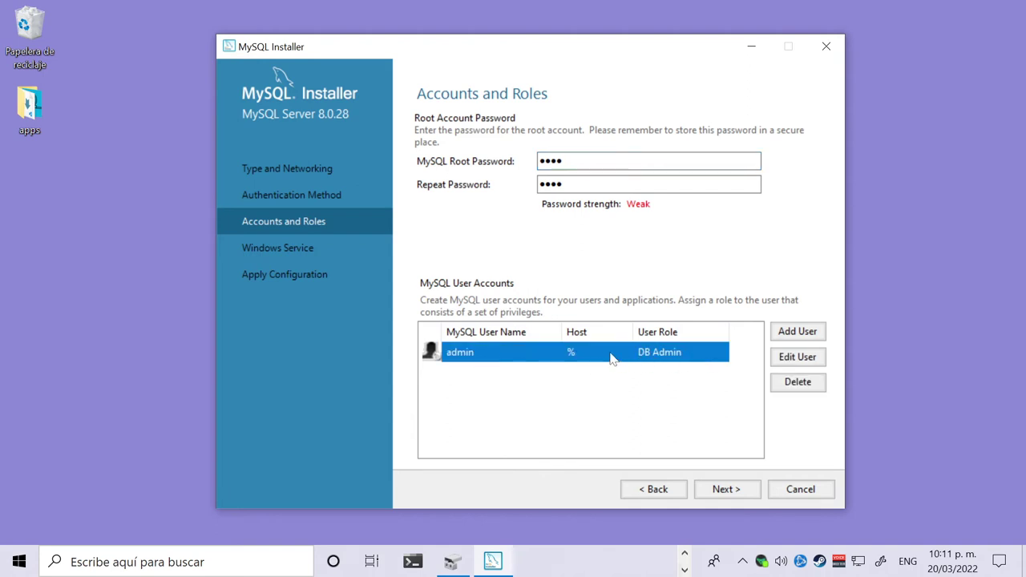
pyautogui.hotkey('shift', 'Tab')
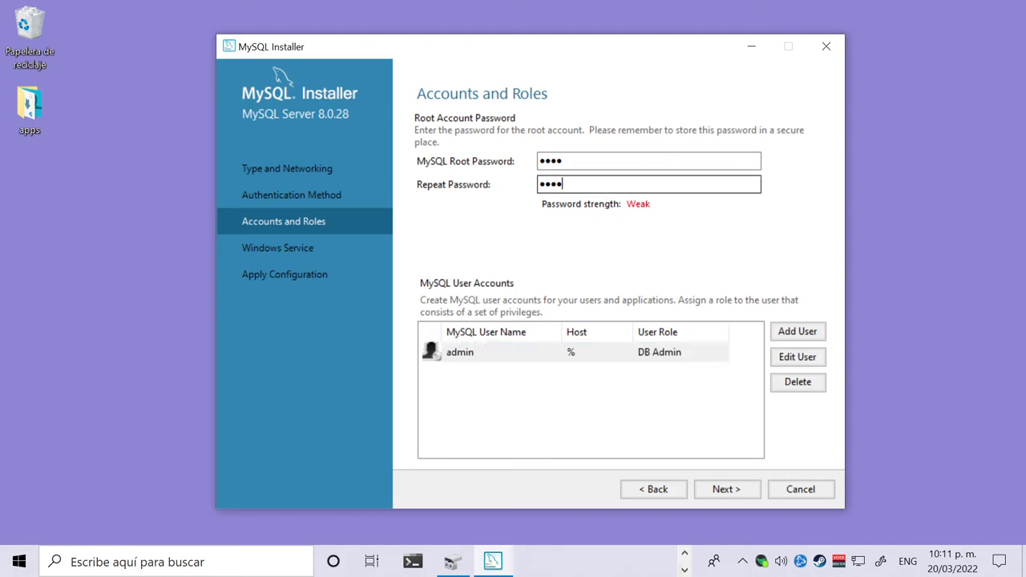
pyautogui.hotkey('ctrl', 'a')
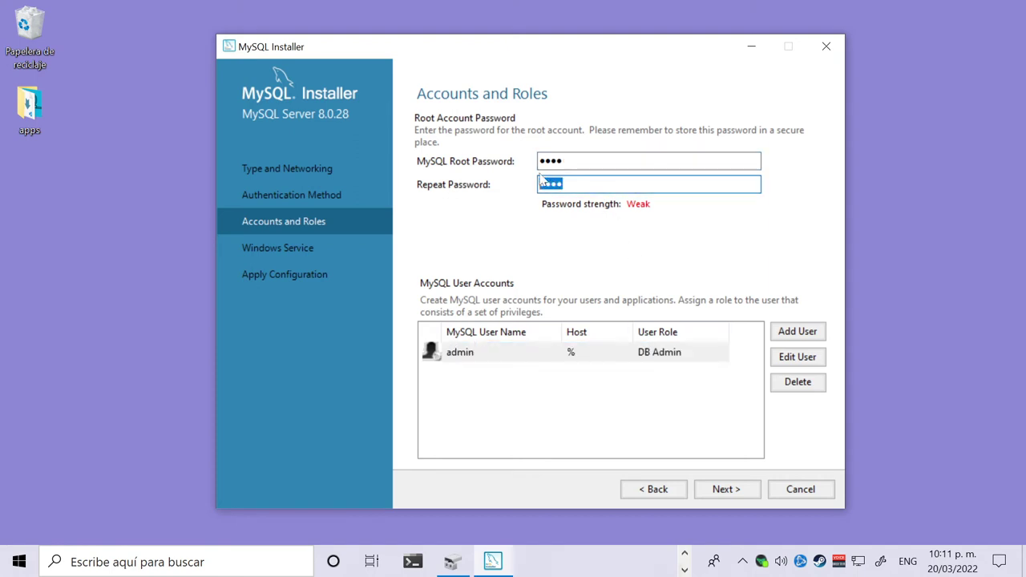
pyautogui.click(542, 161)
pyautogui.press('Tab')
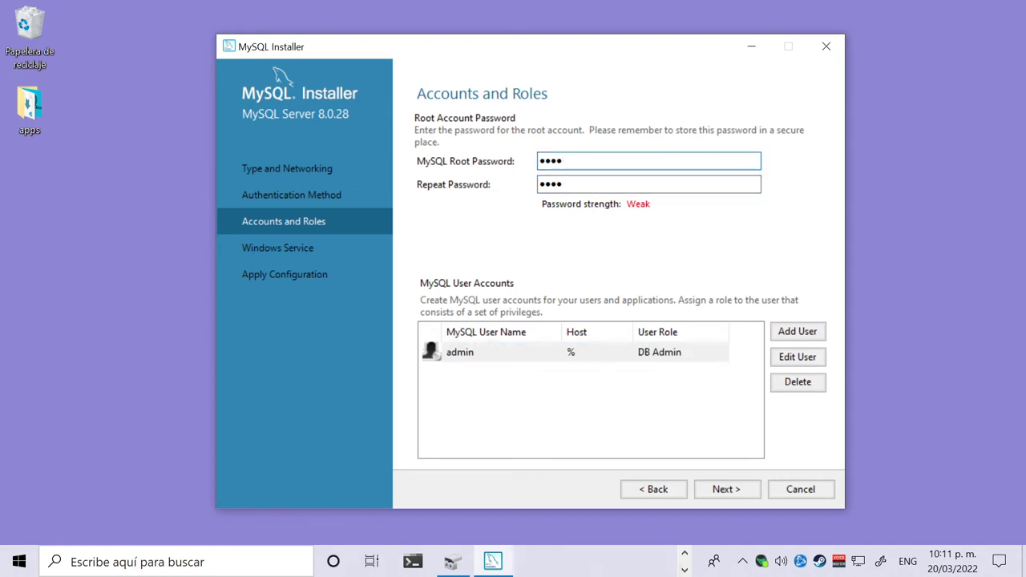
pyautogui.click(726, 491)
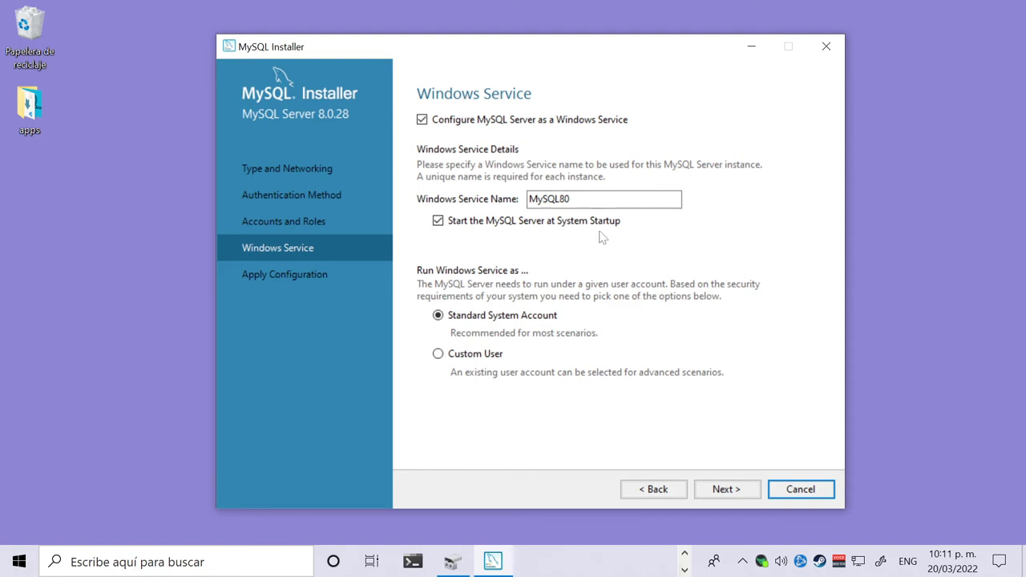
# Keep the Windows service name MySQL80 and continue to the Apply Configuration page.
pyautogui.doubleClick(549, 199)
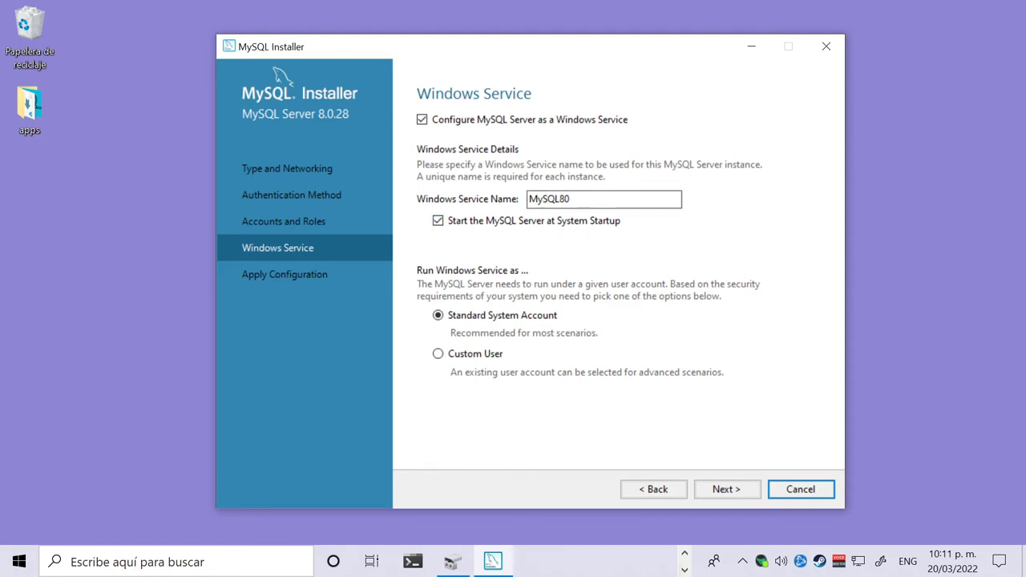
pyautogui.click(585, 198)
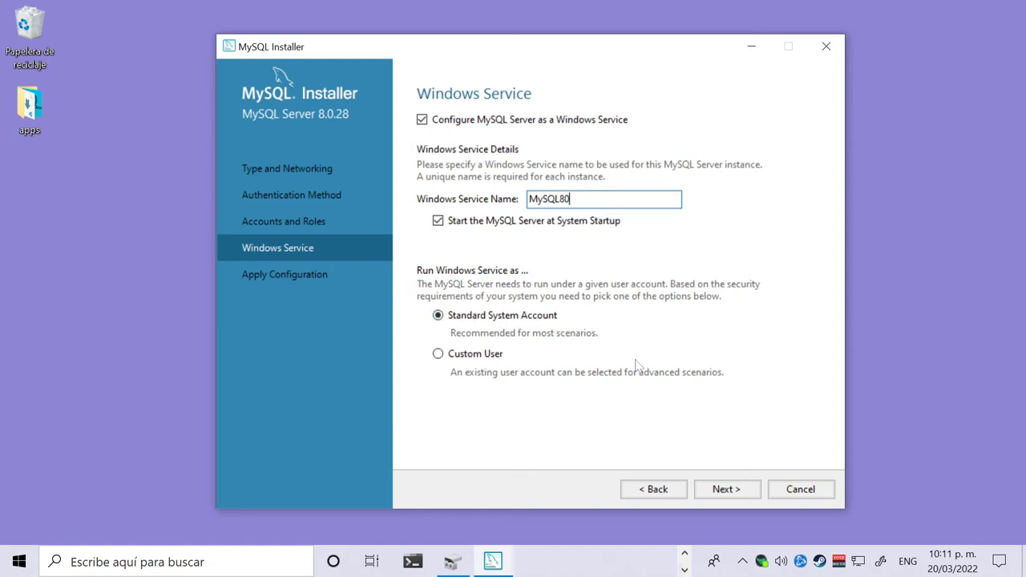
pyautogui.click(727, 490)
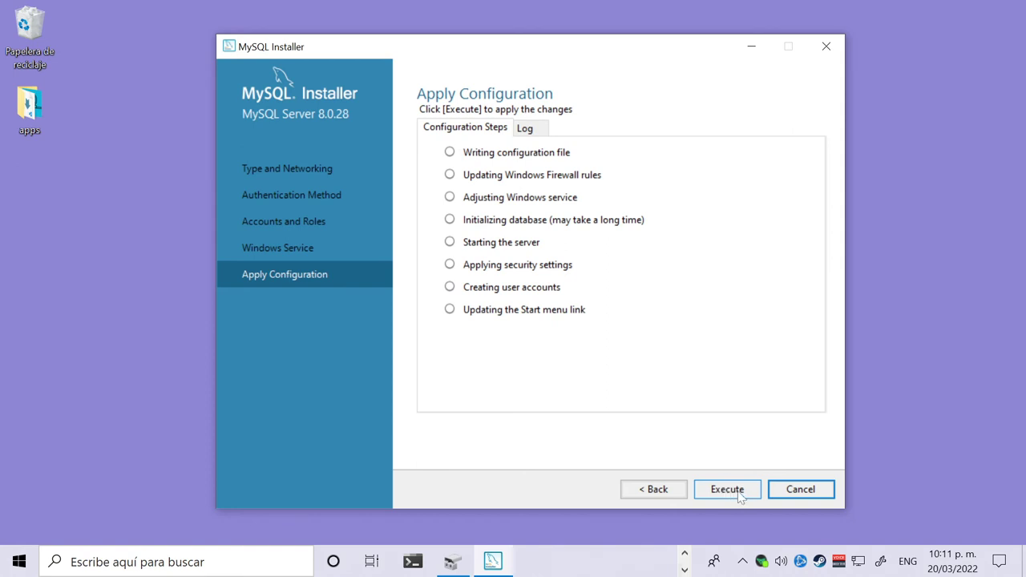
# Execute all eight configuration steps for MySQL Server 8.0.28 and advance to Installation Complete.
pyautogui.click(741, 496)
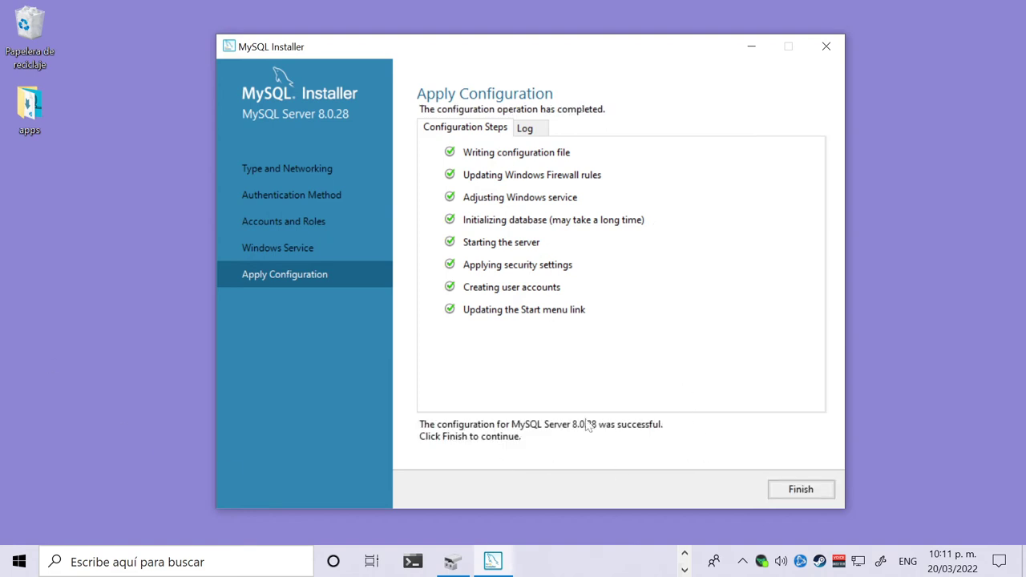
pyautogui.click(801, 489)
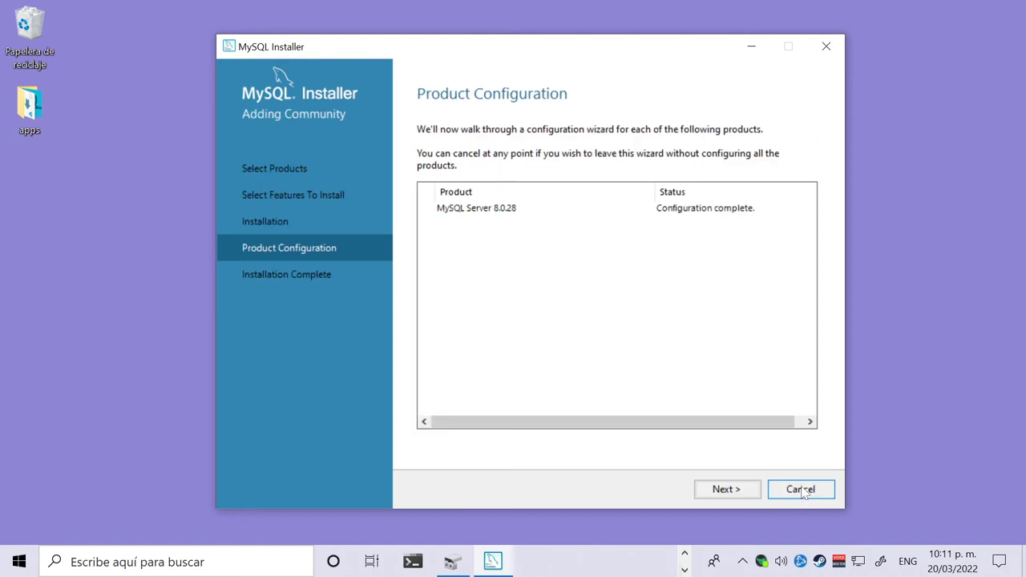
pyautogui.click(743, 495)
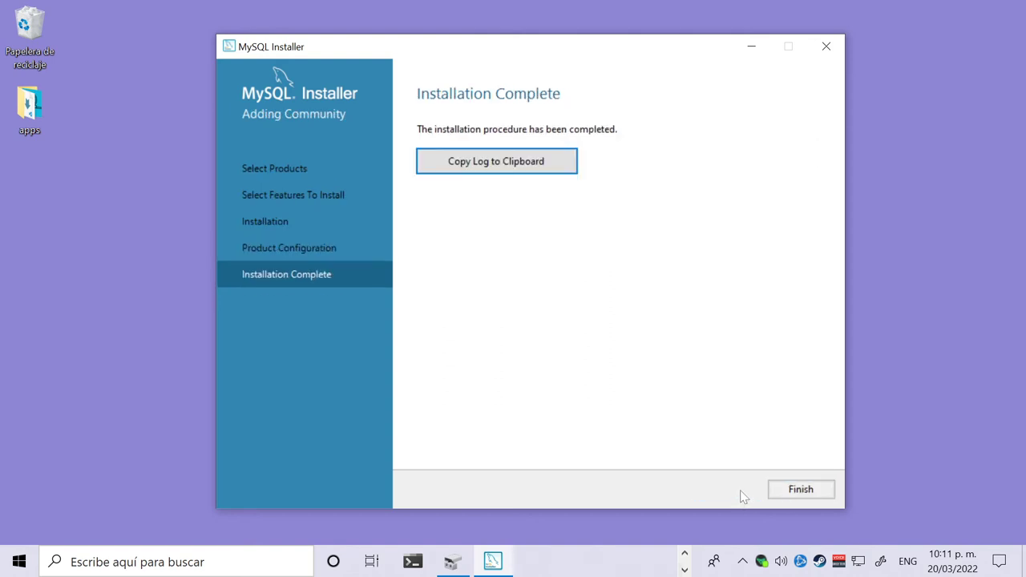
# Finish the setup wizard and launch MySQL Workbench 8.0 CE from the Start menu.
pyautogui.click(799, 491)
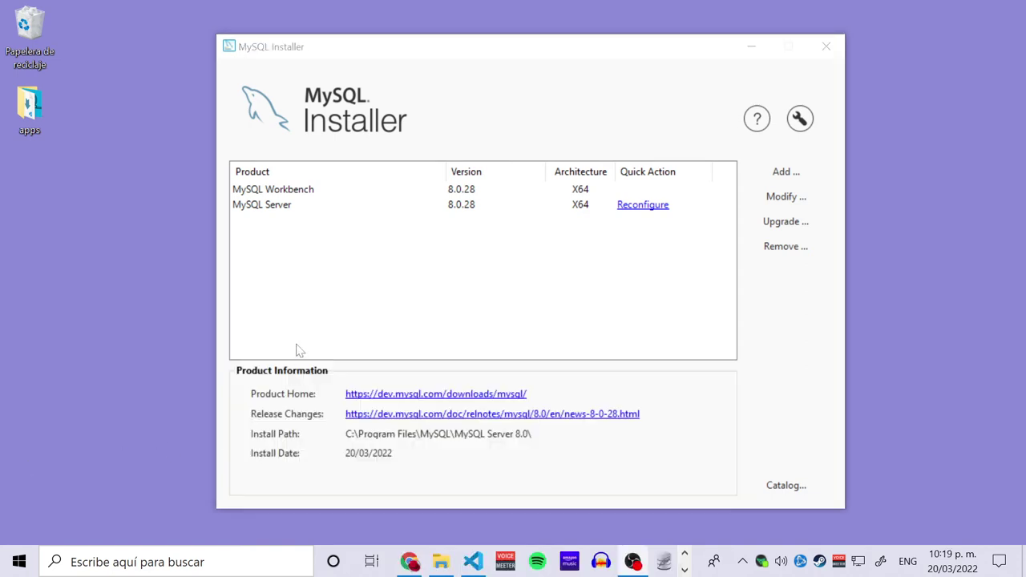
pyautogui.click(258, 206)
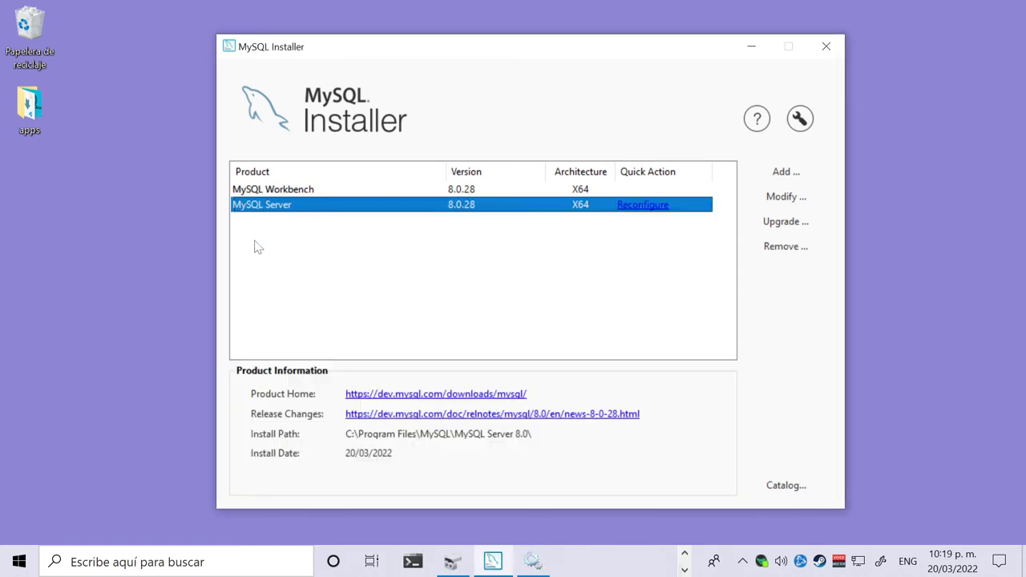
pyautogui.click(32, 561)
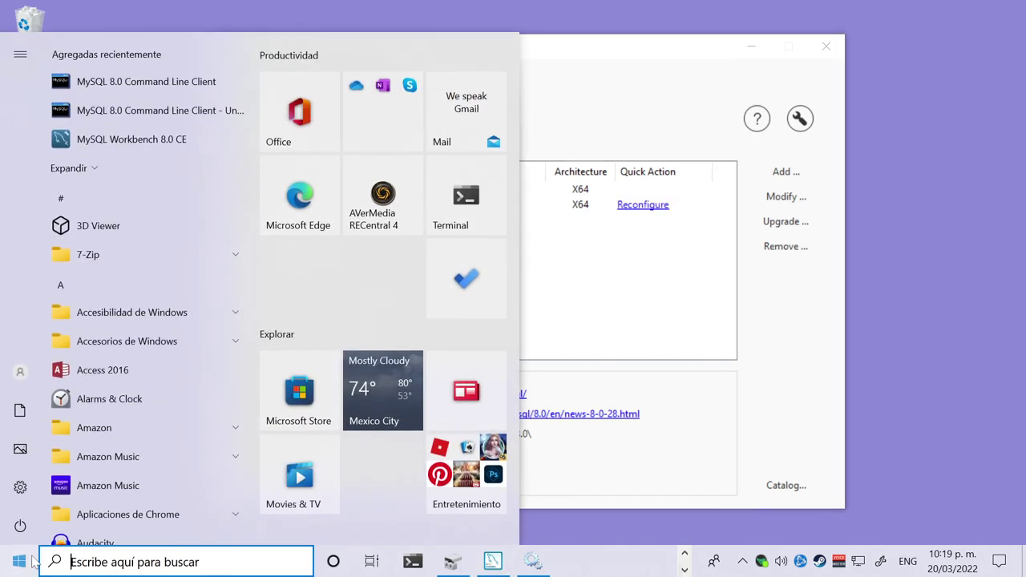
pyautogui.click(169, 140)
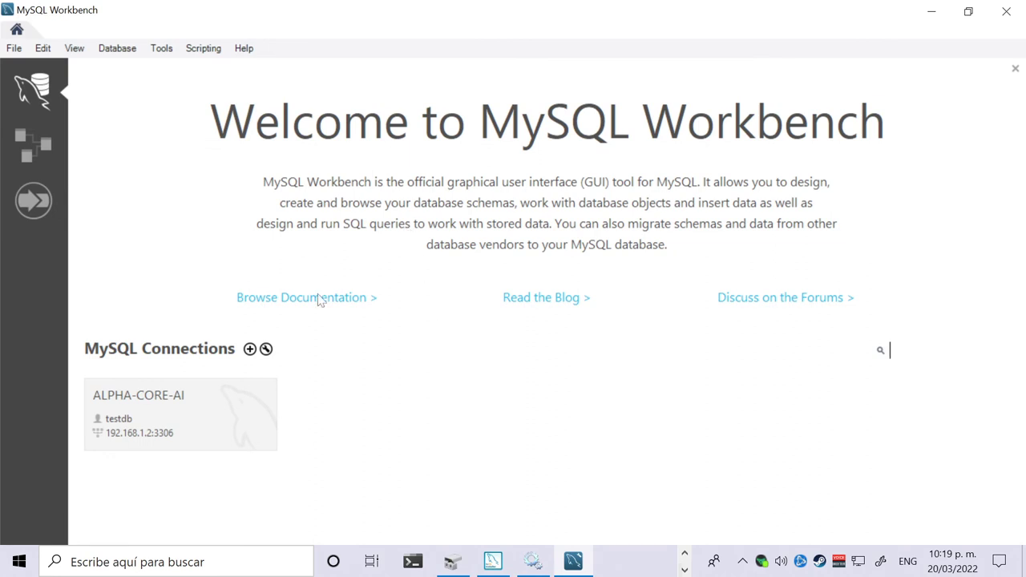
# Add a connection named localhost to 127.0.0.1:3306 as root, with the password stored in the vault and the connection tested.
pyautogui.click(249, 349)
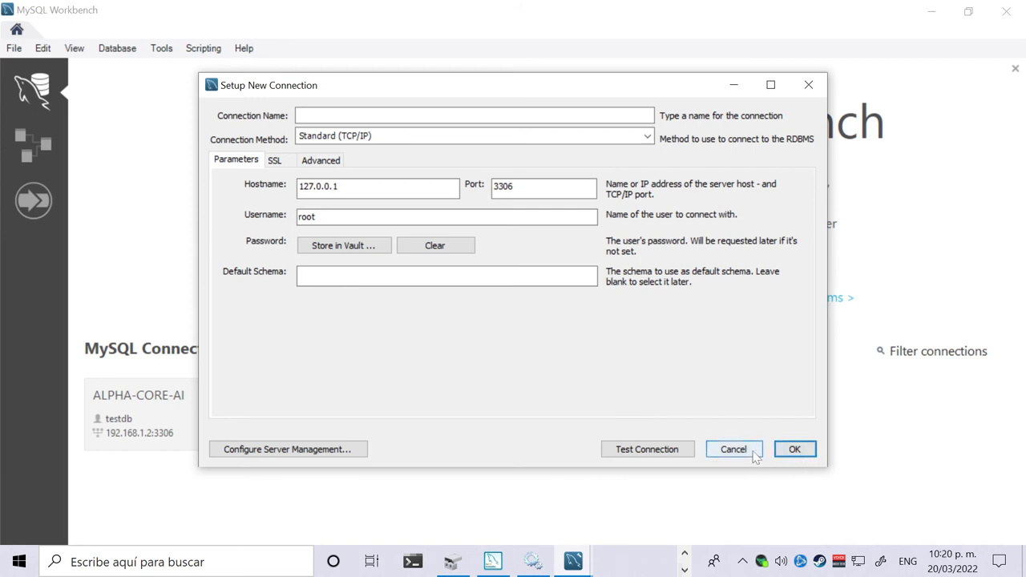
pyautogui.click(401, 116)
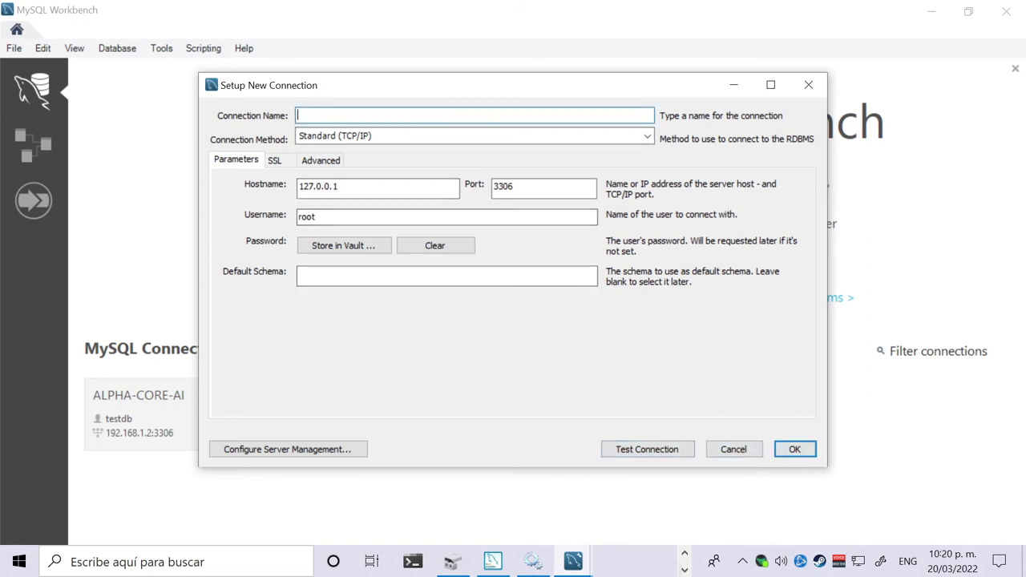
pyautogui.write('localhost')
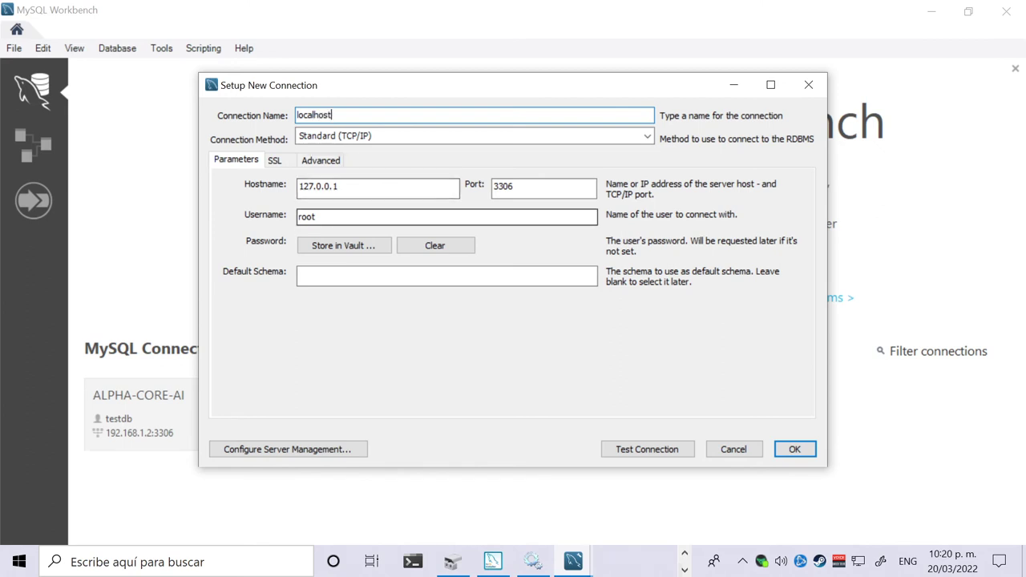
pyautogui.click(365, 249)
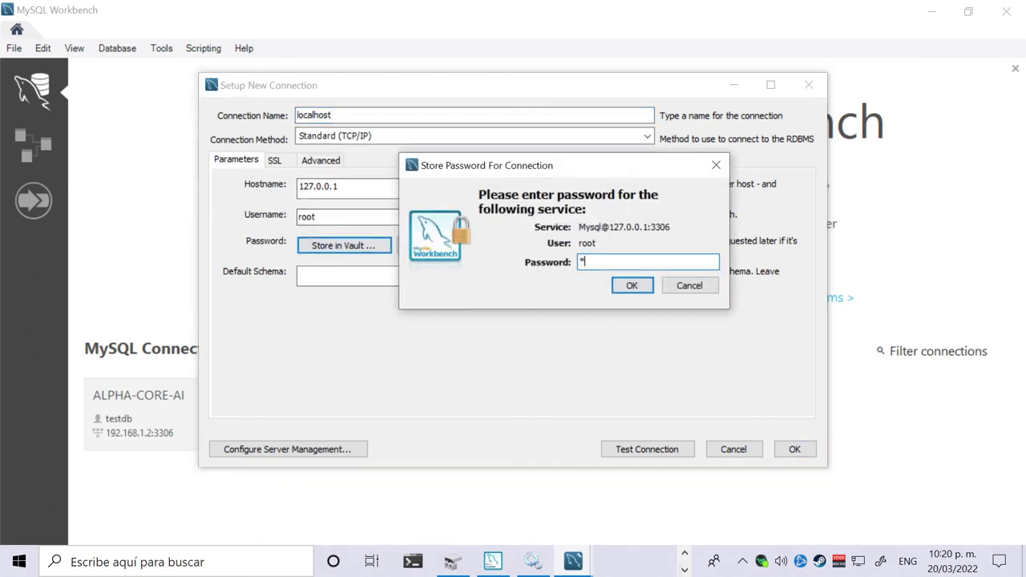
pyautogui.click(631, 286)
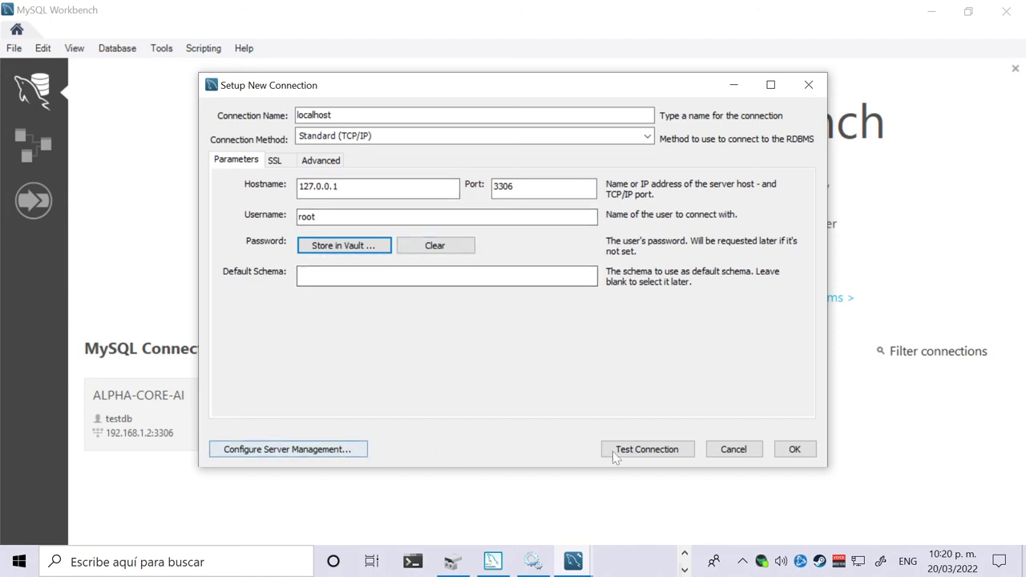
pyautogui.click(641, 452)
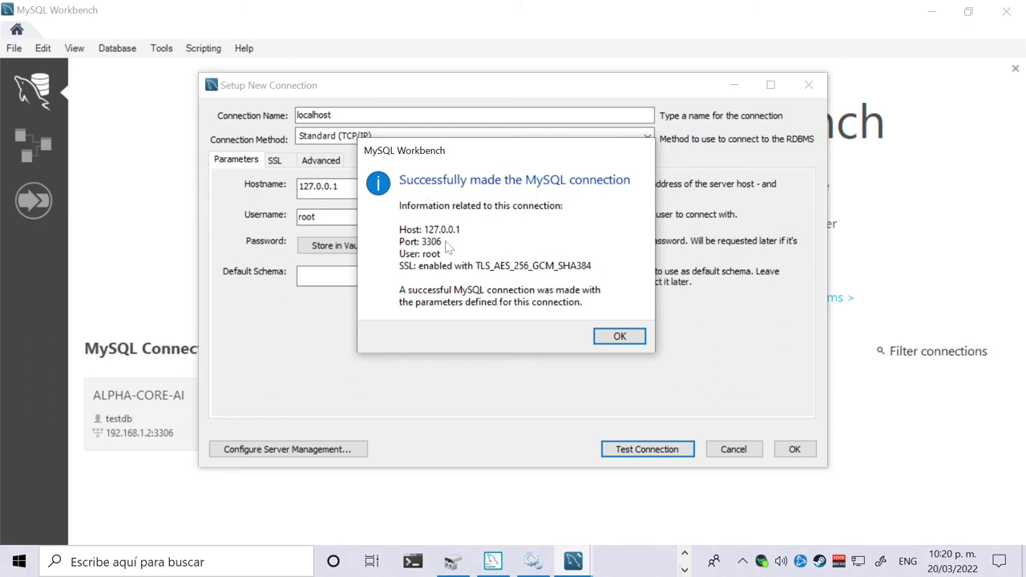
pyautogui.click(618, 337)
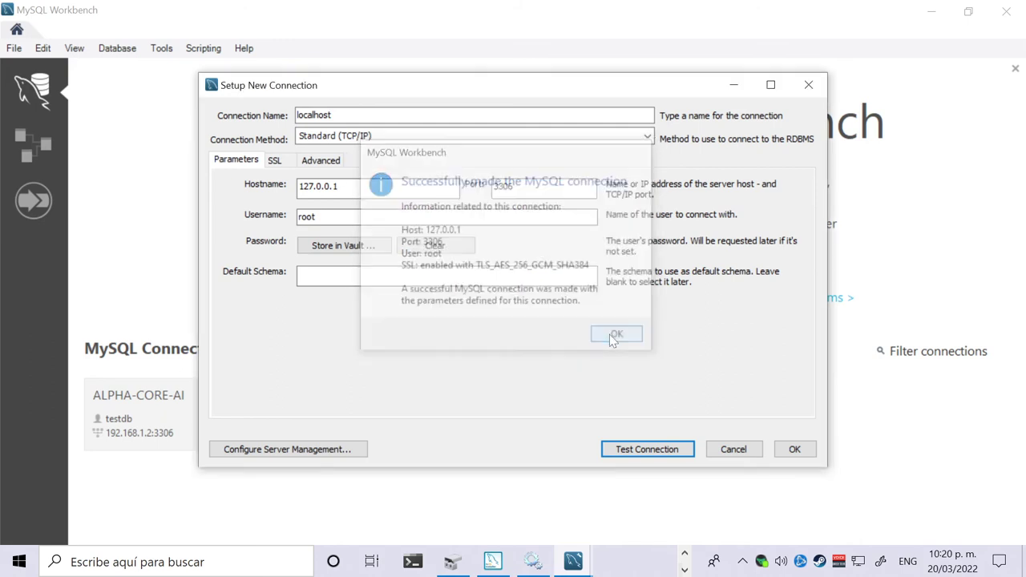
pyautogui.click(794, 450)
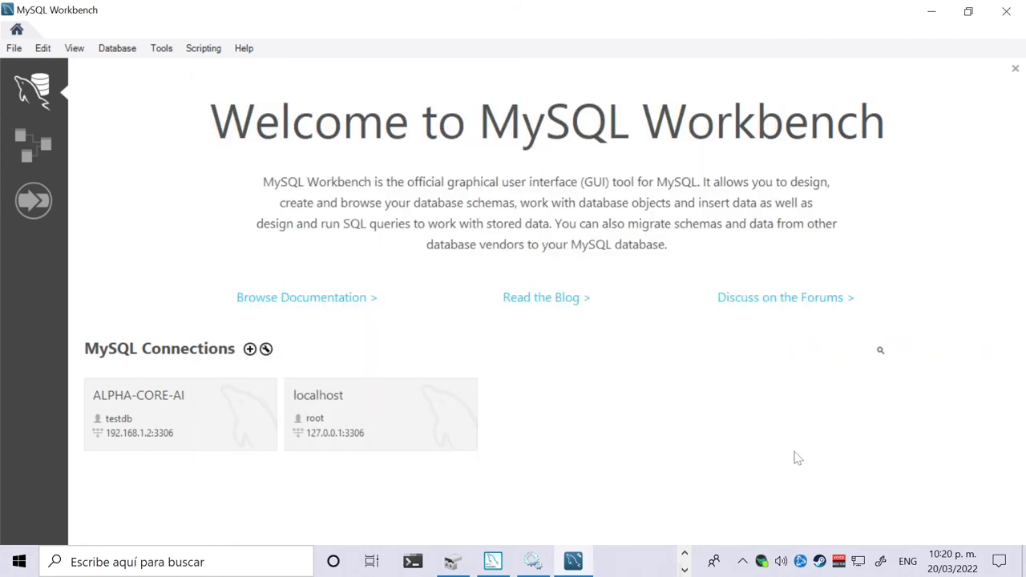
pyautogui.click(391, 412)
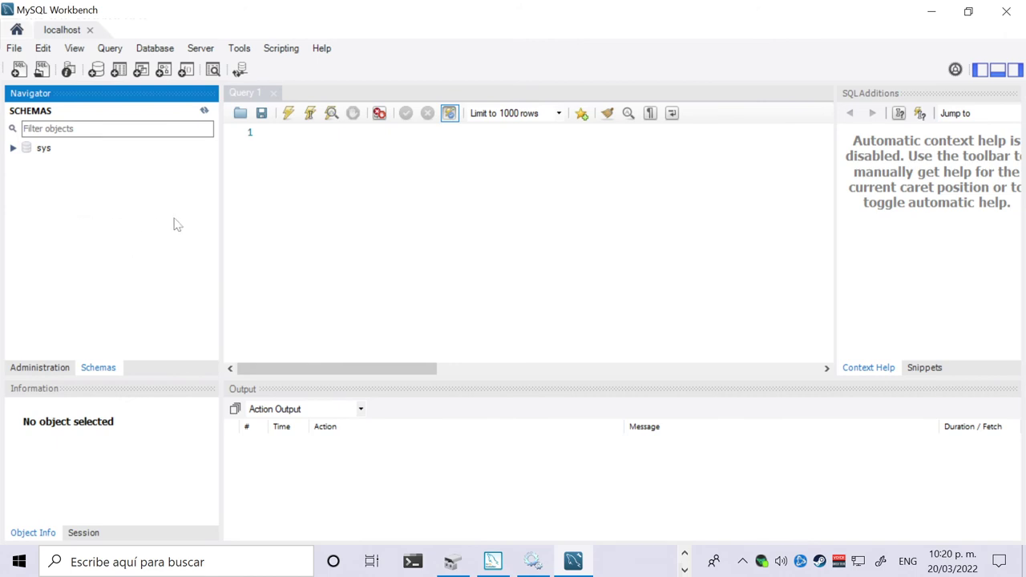
pyautogui.click(32, 152)
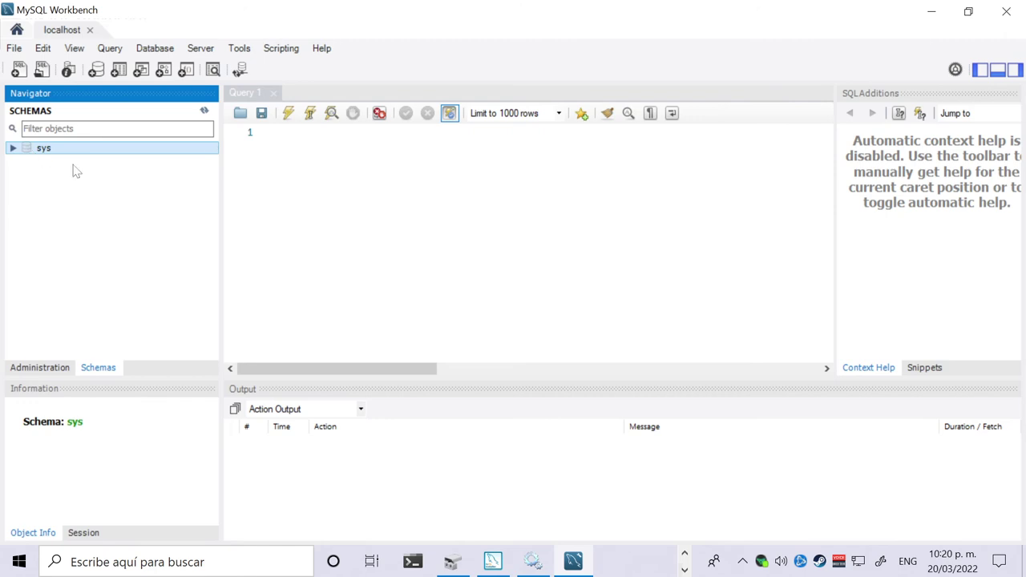
pyautogui.click(13, 149)
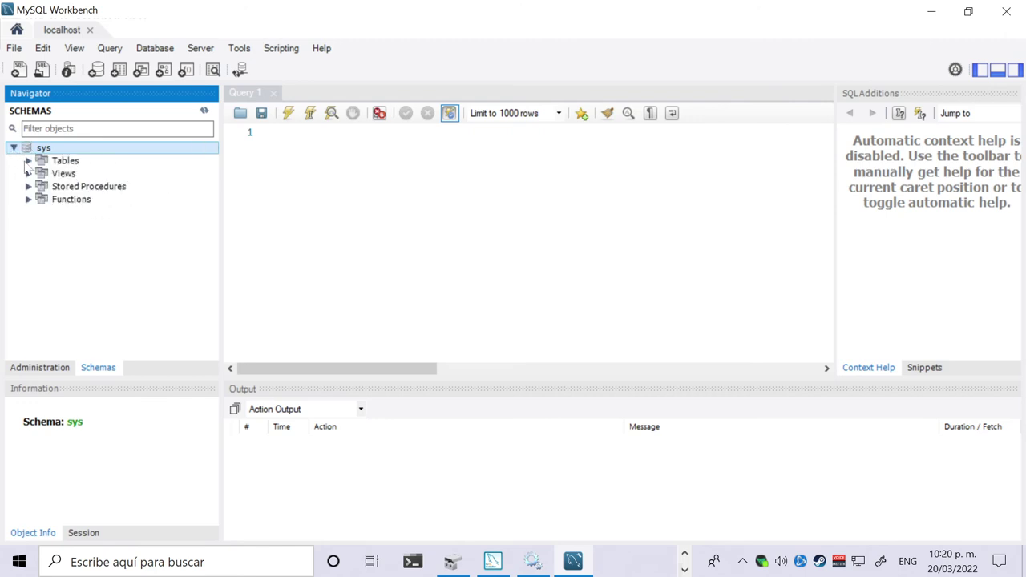
pyautogui.click(13, 148)
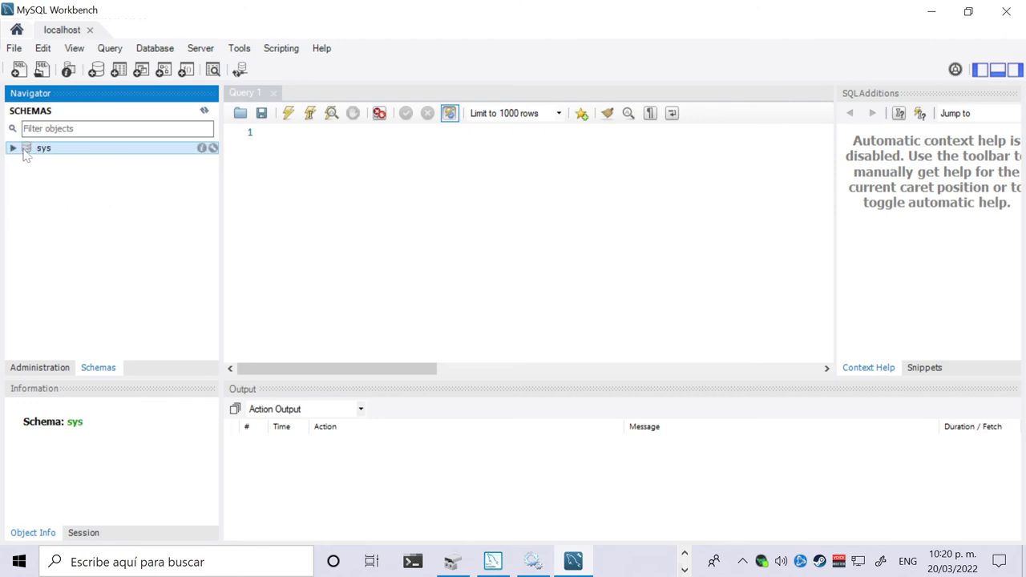
pyautogui.click(12, 148)
pyautogui.click(13, 149)
pyautogui.click(112, 194)
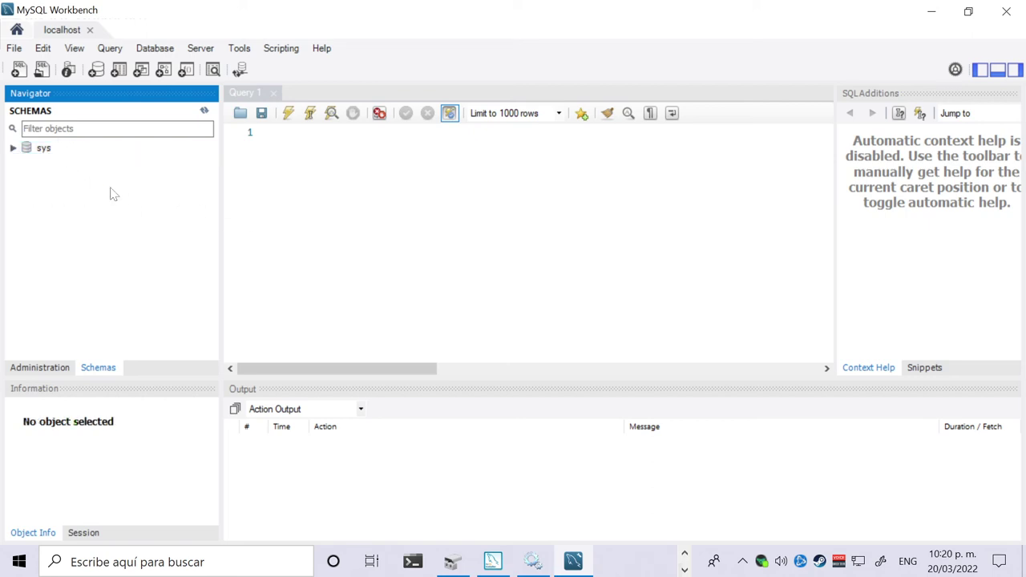
pyautogui.click(90, 30)
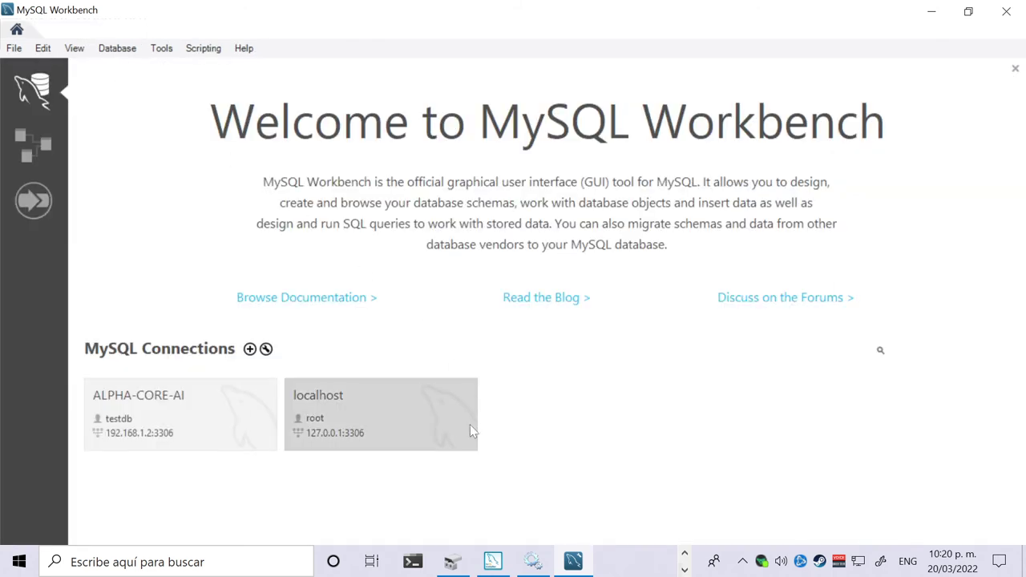
pyautogui.click(446, 419)
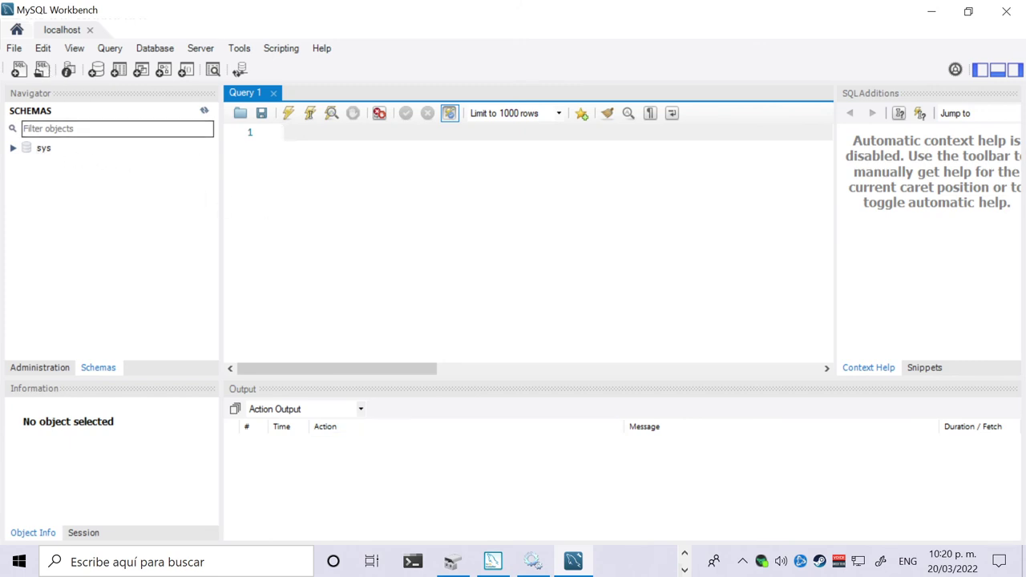
# Write and execute CREATE DATABASE PRUEBA_DB; in the Query 1 editor.
pyautogui.write('C')
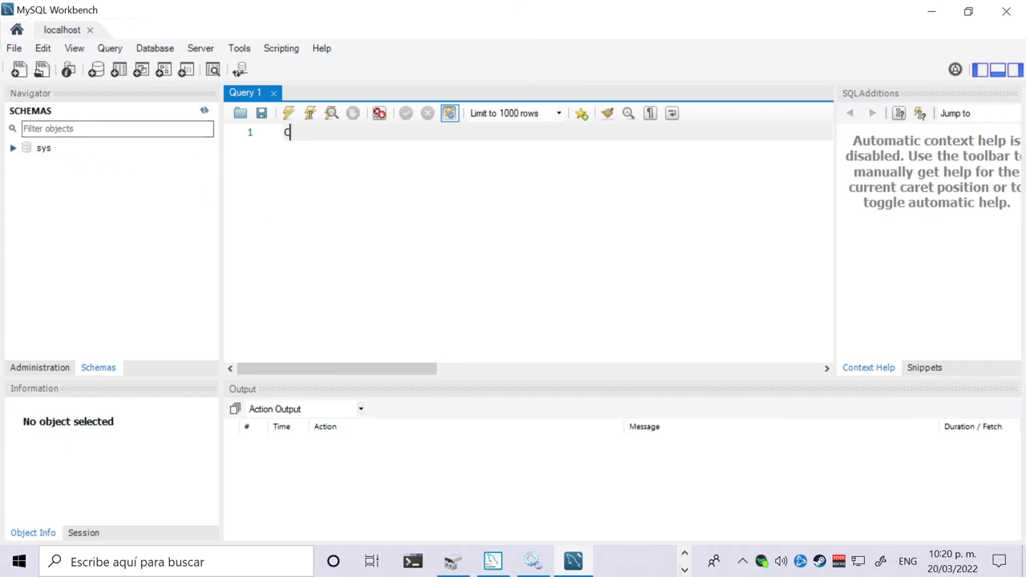
pyautogui.write('REATE DATABASE ')
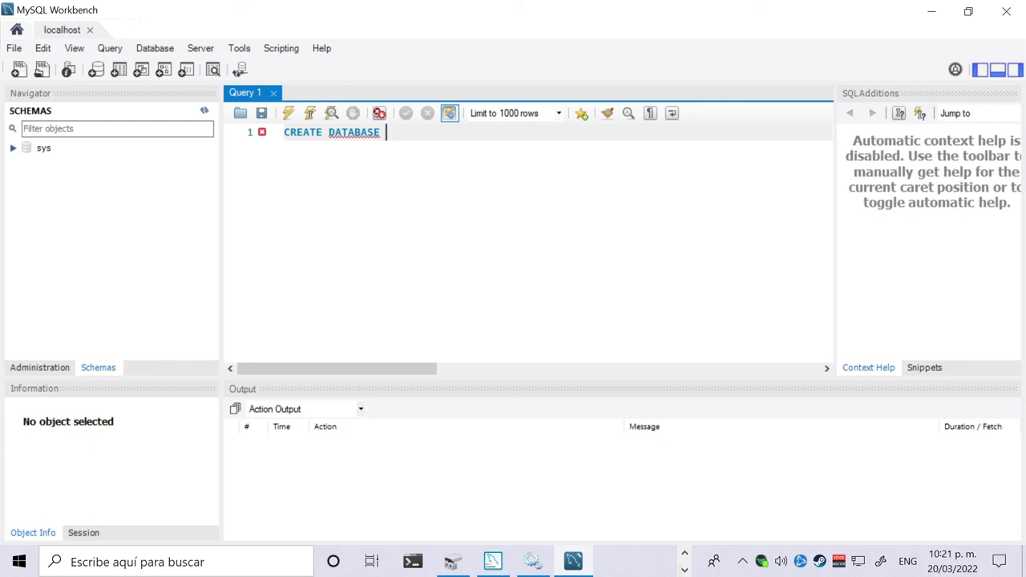
pyautogui.write('PRUEBA_DB')
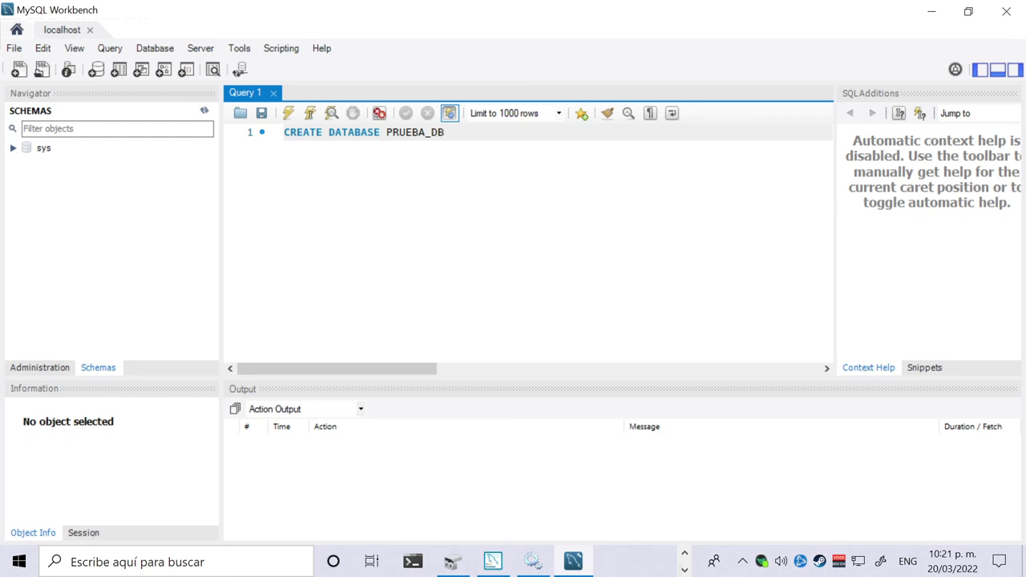
pyautogui.write(';')
pyautogui.click(289, 113)
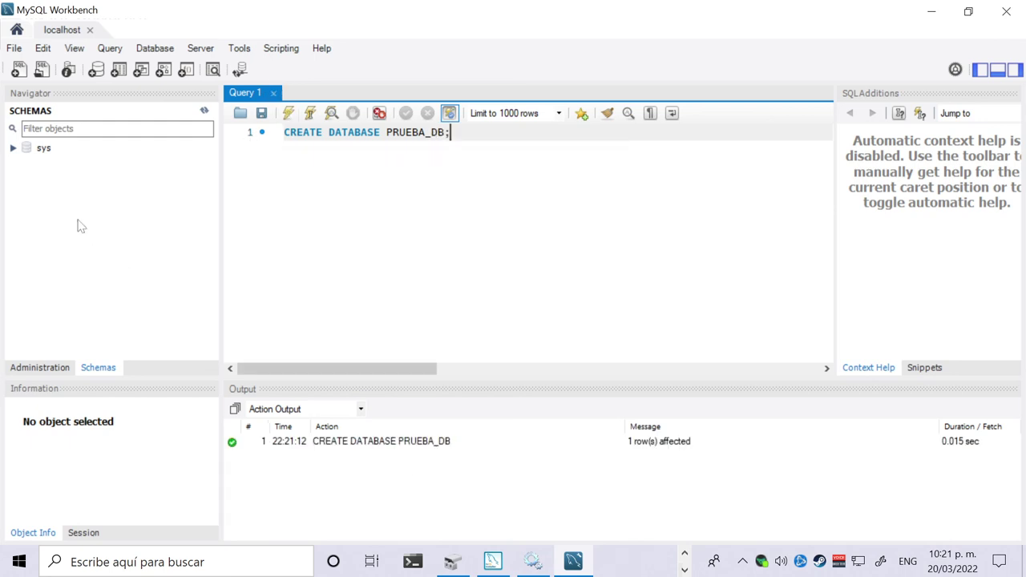
# Refresh the Schemas list and inspect the new prueba_db schema.
pyautogui.click(204, 113)
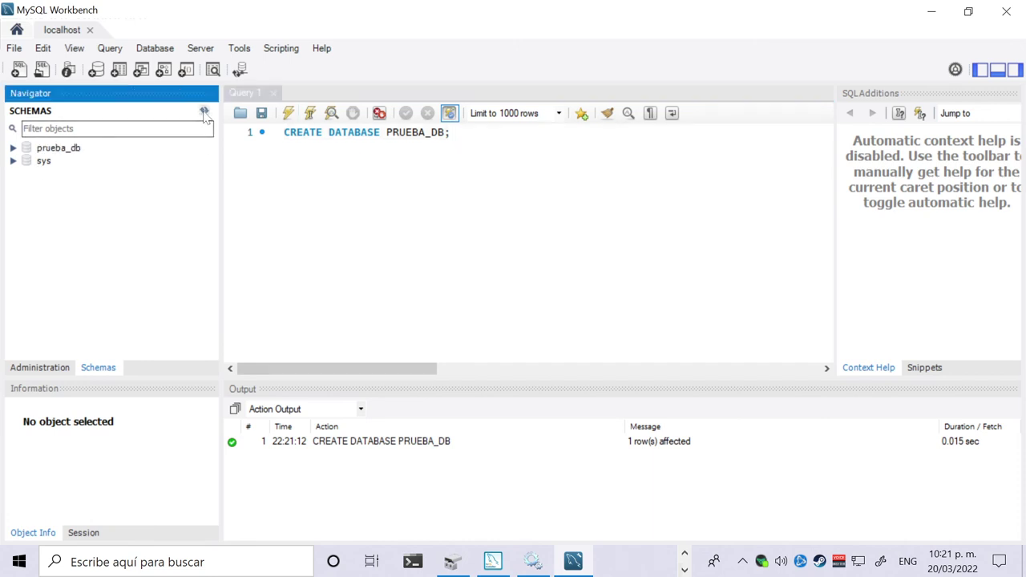
pyautogui.click(60, 149)
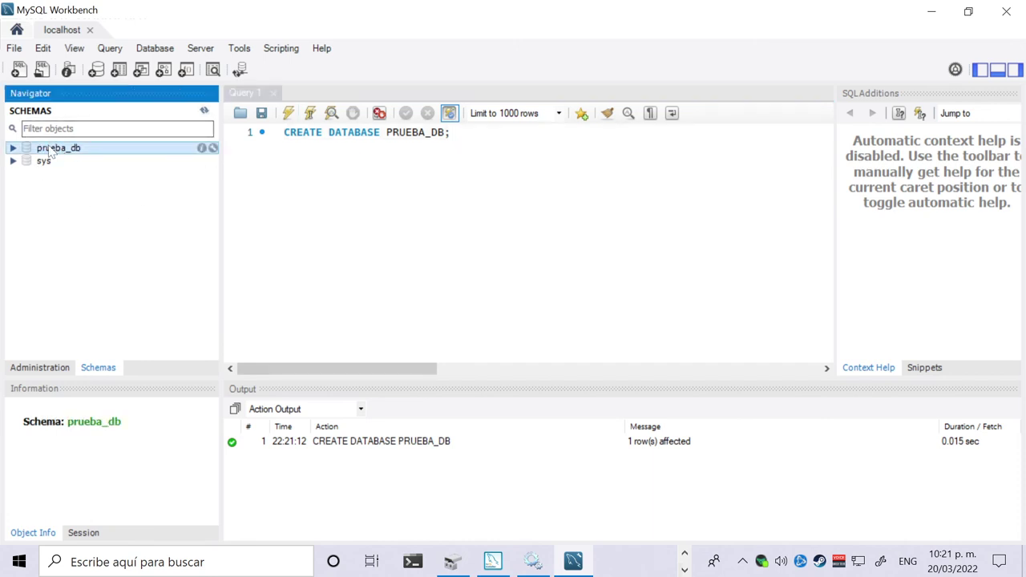
pyautogui.click(13, 149)
pyautogui.click(13, 148)
pyautogui.click(452, 133)
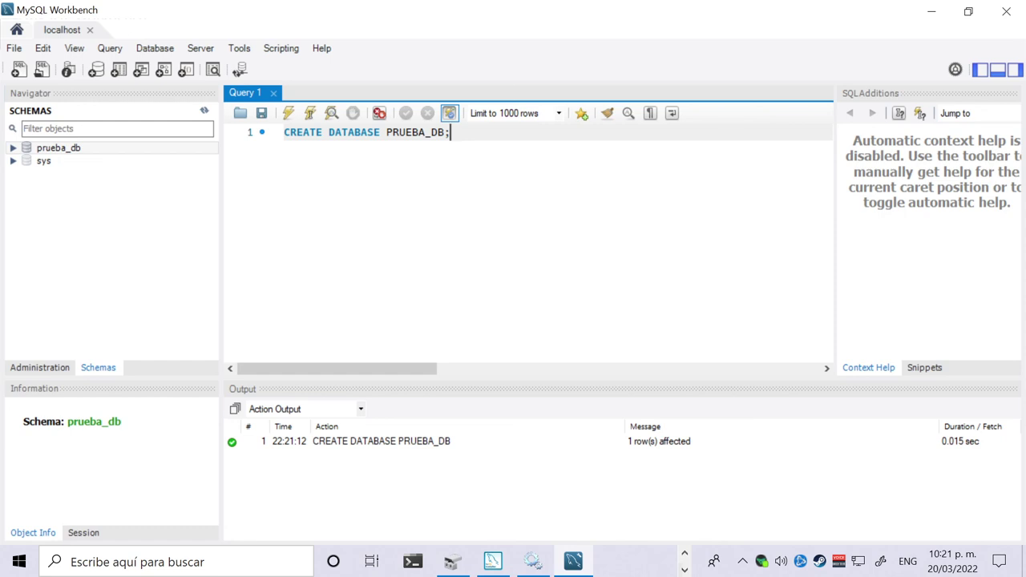
# Check the other running apps on the taskbar, then select and deselect the query line.
pyautogui.click(686, 557)
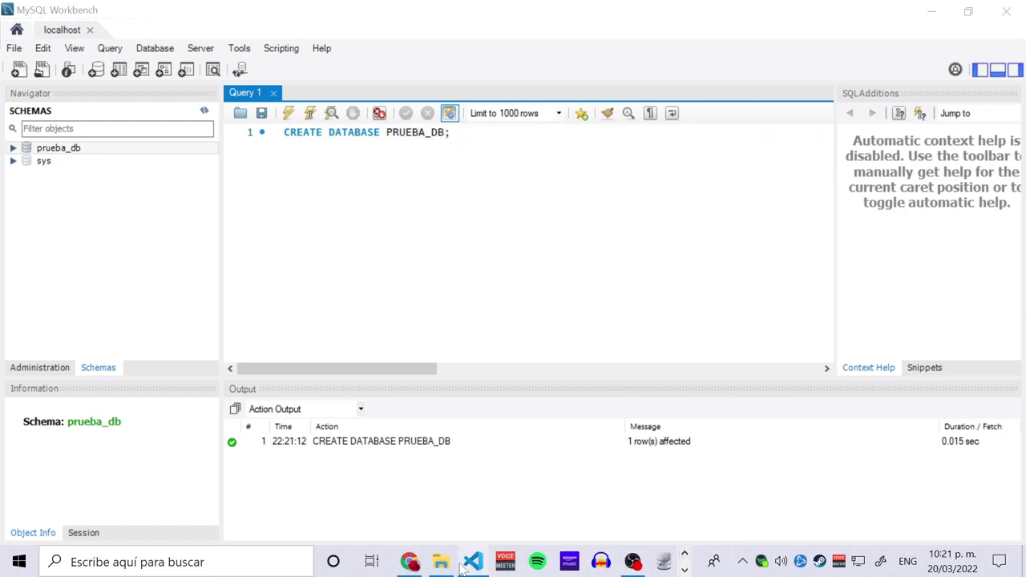
pyautogui.moveTo(444, 567)
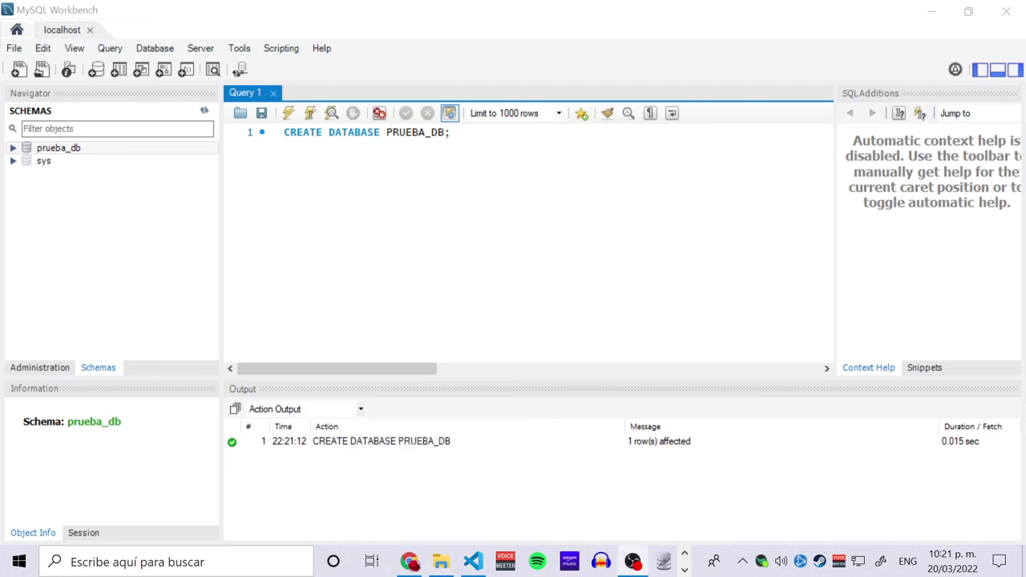
pyautogui.hotkey('shift', 'Home')
pyautogui.click(451, 132)
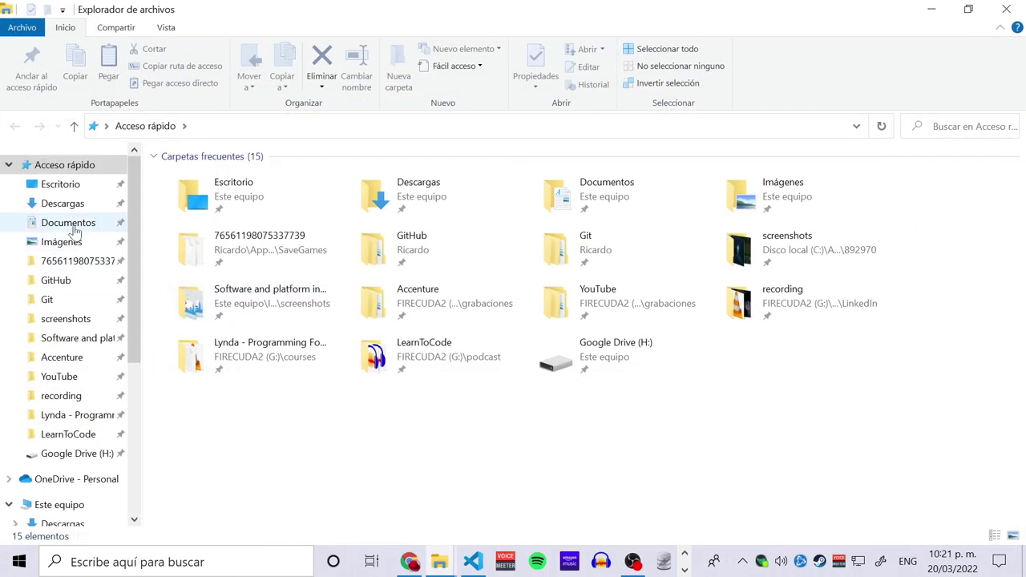
# Browse Este equipo > Disco local (C:) > Archivos de programa and open the MySQL folder.
pyautogui.scroll(-2, 77, 376)
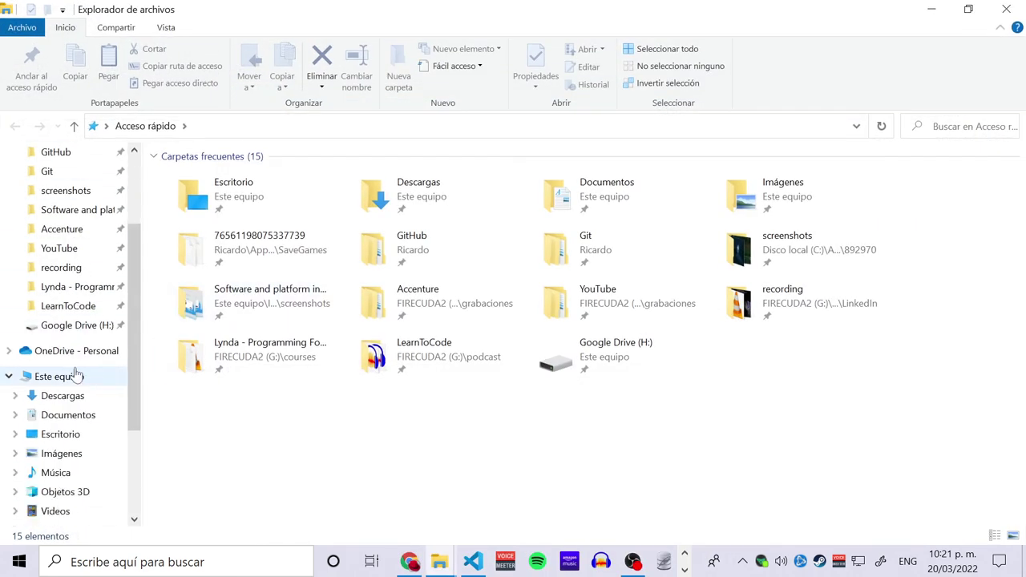
pyautogui.click(57, 377)
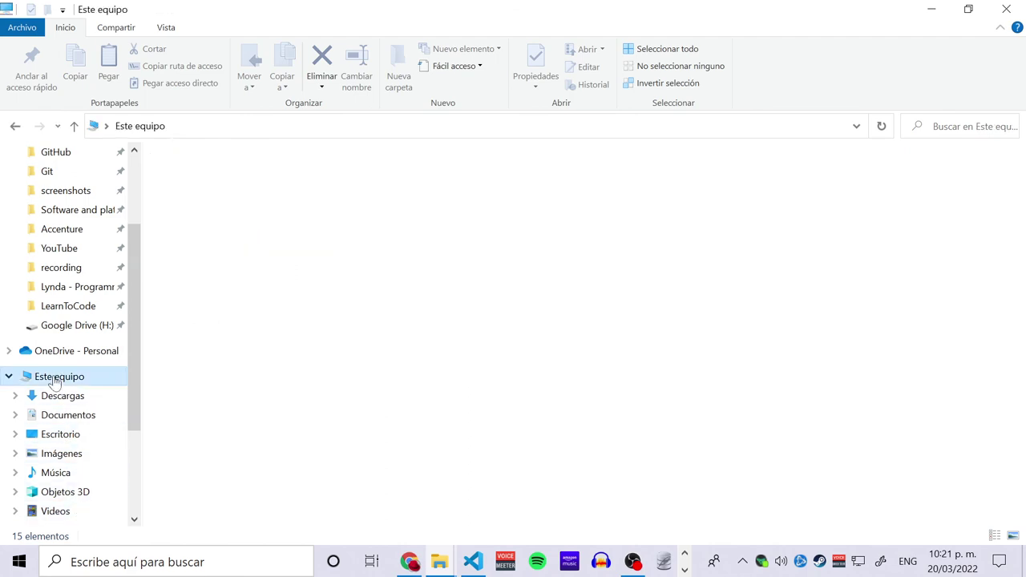
pyautogui.doubleClick(294, 298)
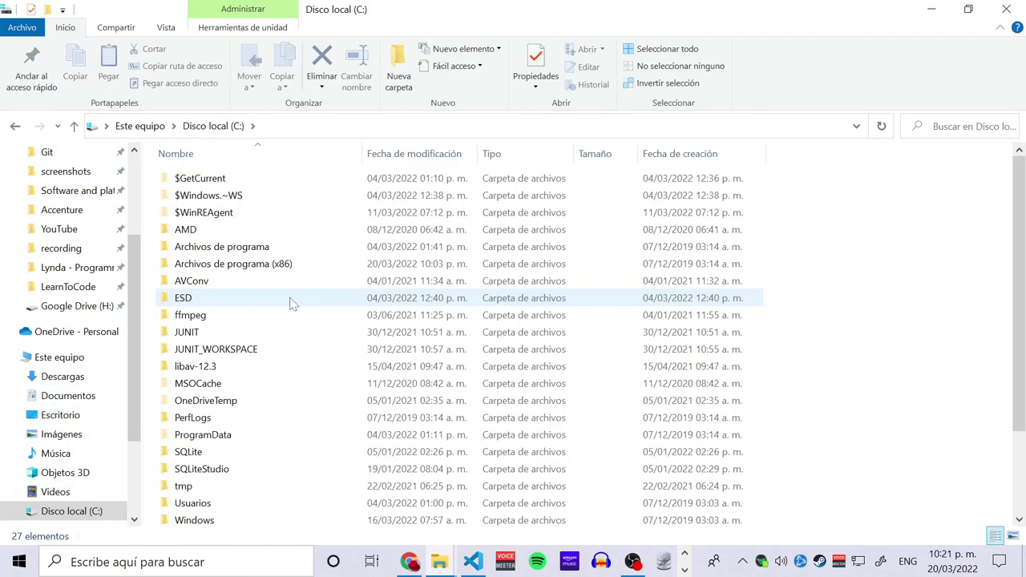
pyautogui.doubleClick(257, 249)
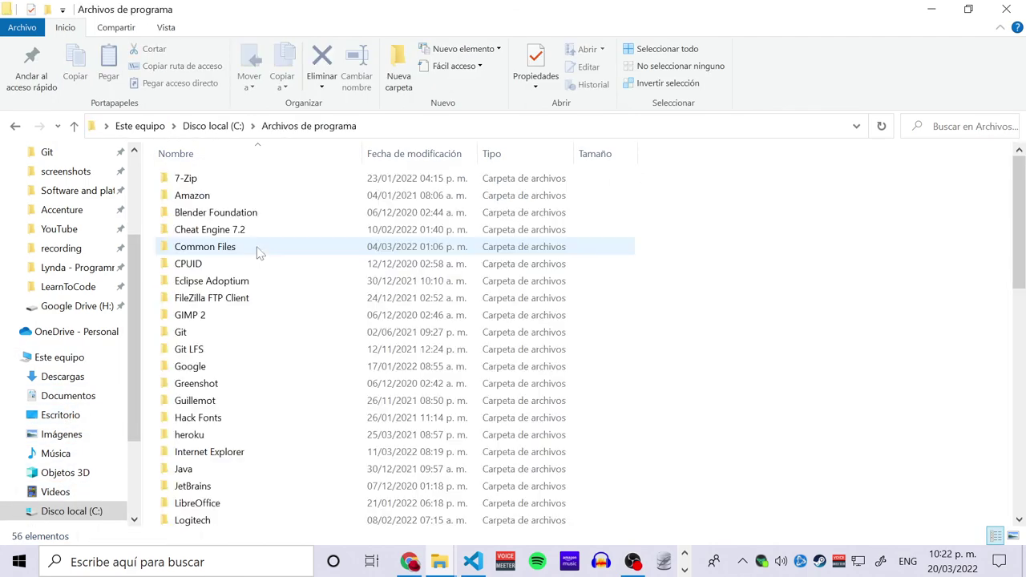
pyautogui.click(218, 368)
pyautogui.press('m')
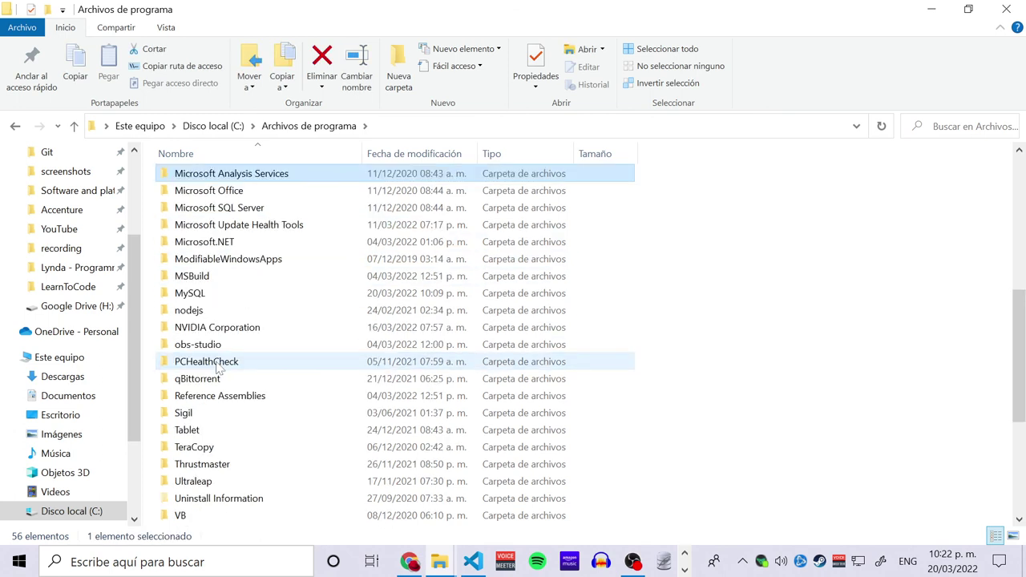
pyautogui.press('Down')
pyautogui.press('Down')
pyautogui.press('Down')
pyautogui.press('Down')
pyautogui.doubleClick(225, 295)
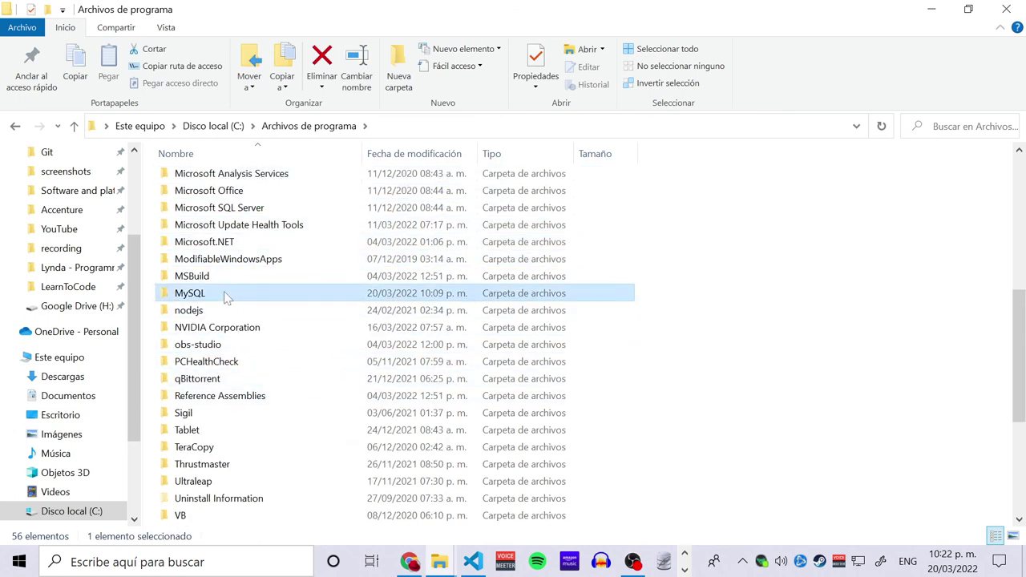